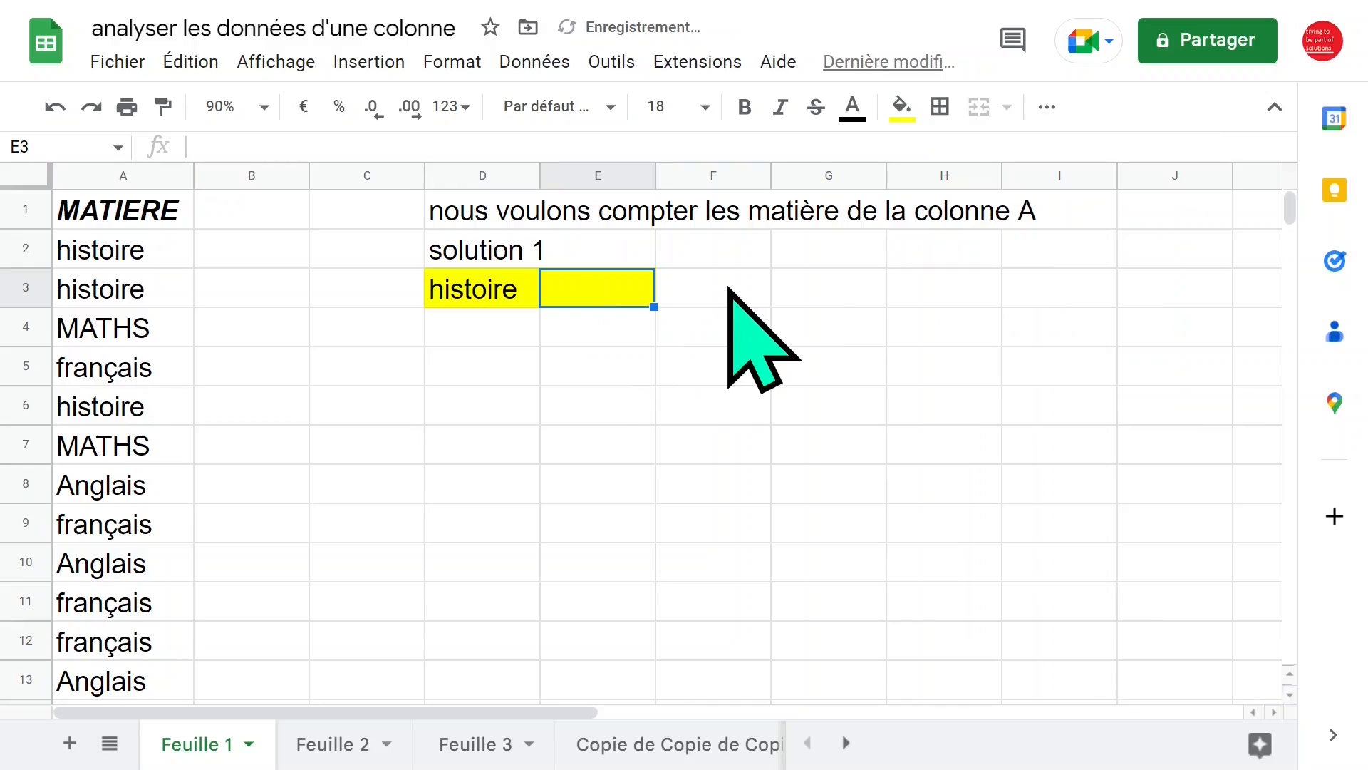
Enter a NB.SI formula in E3 that counts occurrences of the D3 subject in the range A2:A24
{"action": "type", "text": "=nb."}
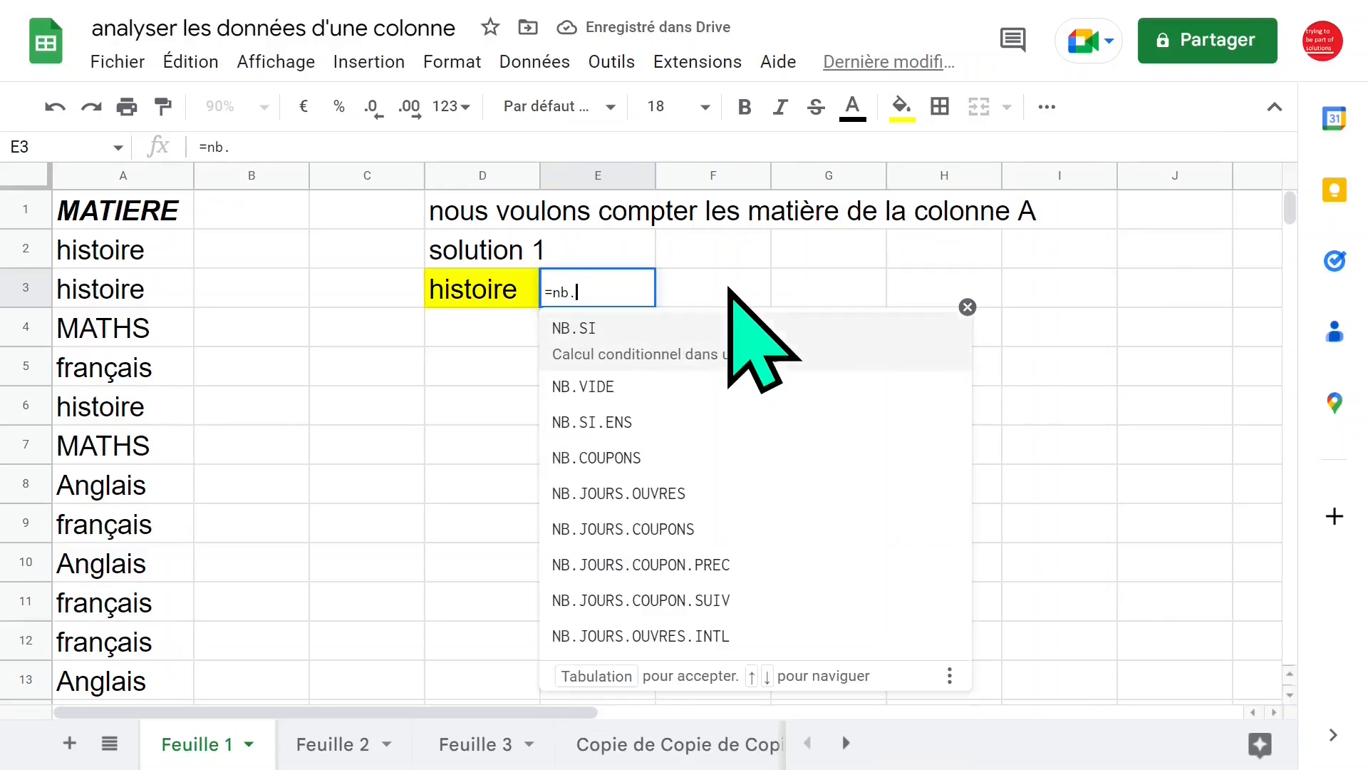
{"action": "type", "text": "si"}
{"action": "key", "text": "Tab"}
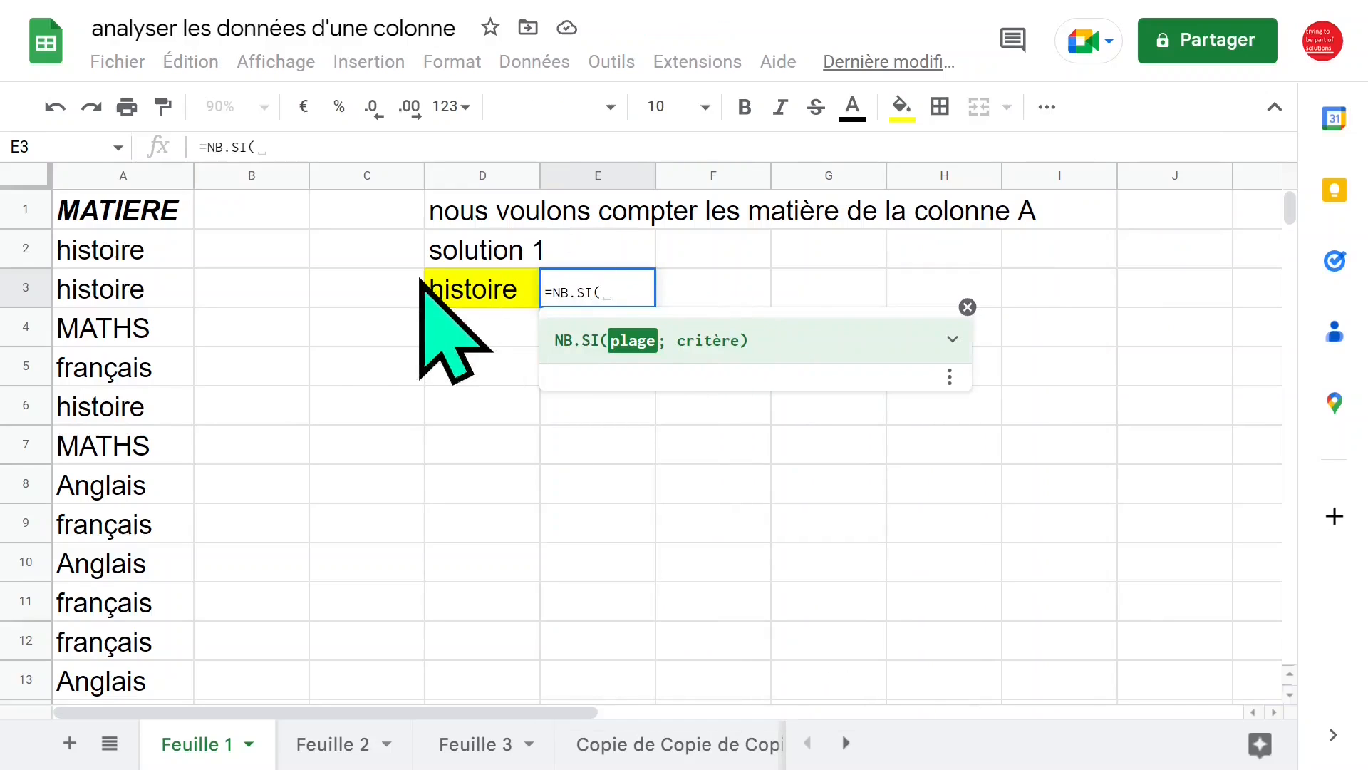
{"action": "left_click", "coordinate": [156, 257]}
{"action": "key", "text": "ctrl+shift+Down"}
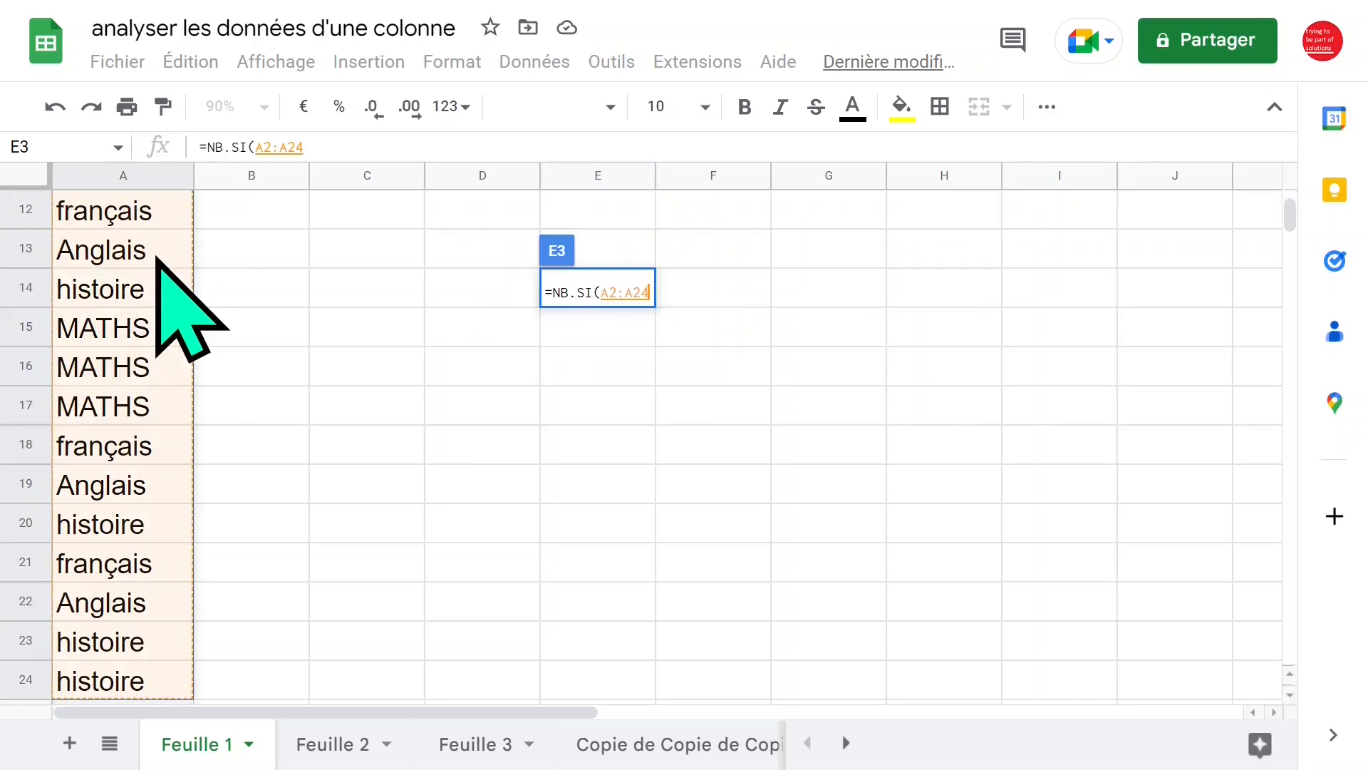
{"action": "left_click", "coordinate": [379, 150]}
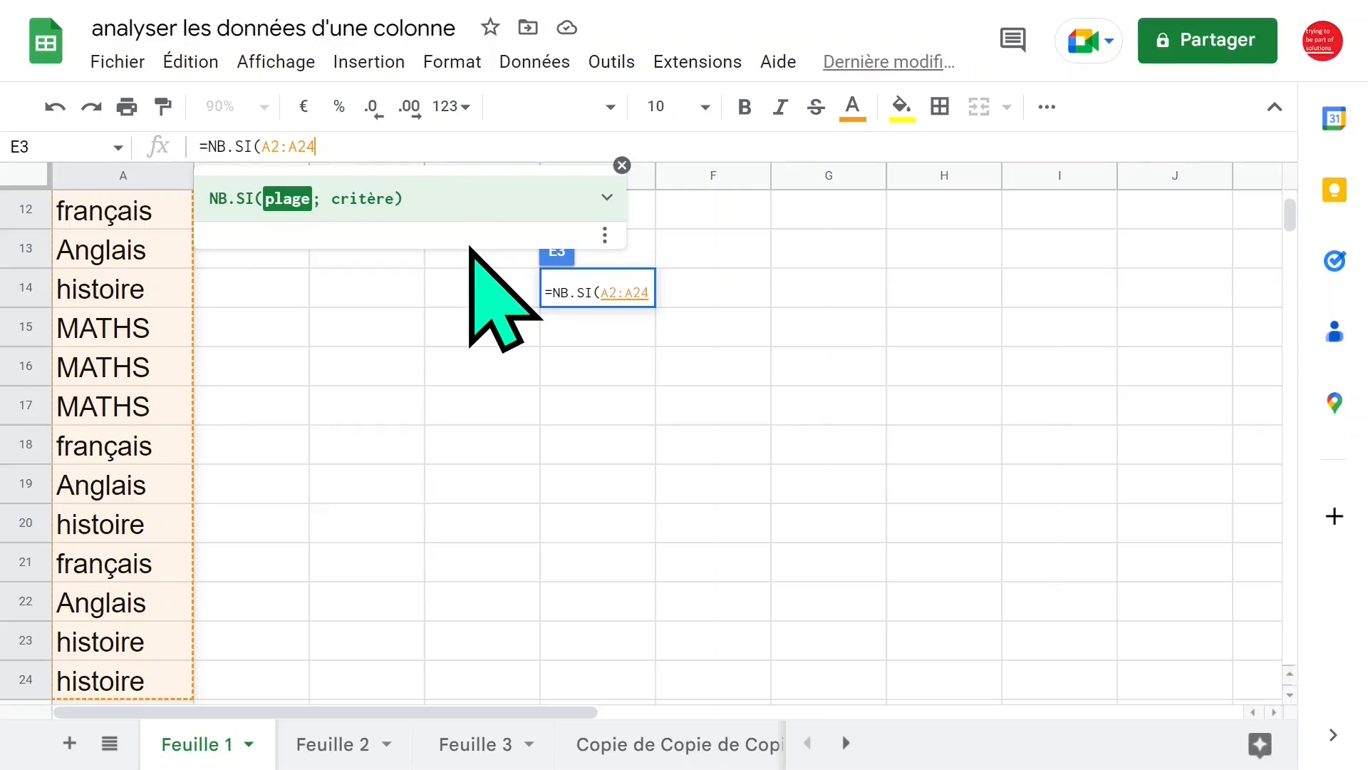
{"action": "type", "text": ";"}
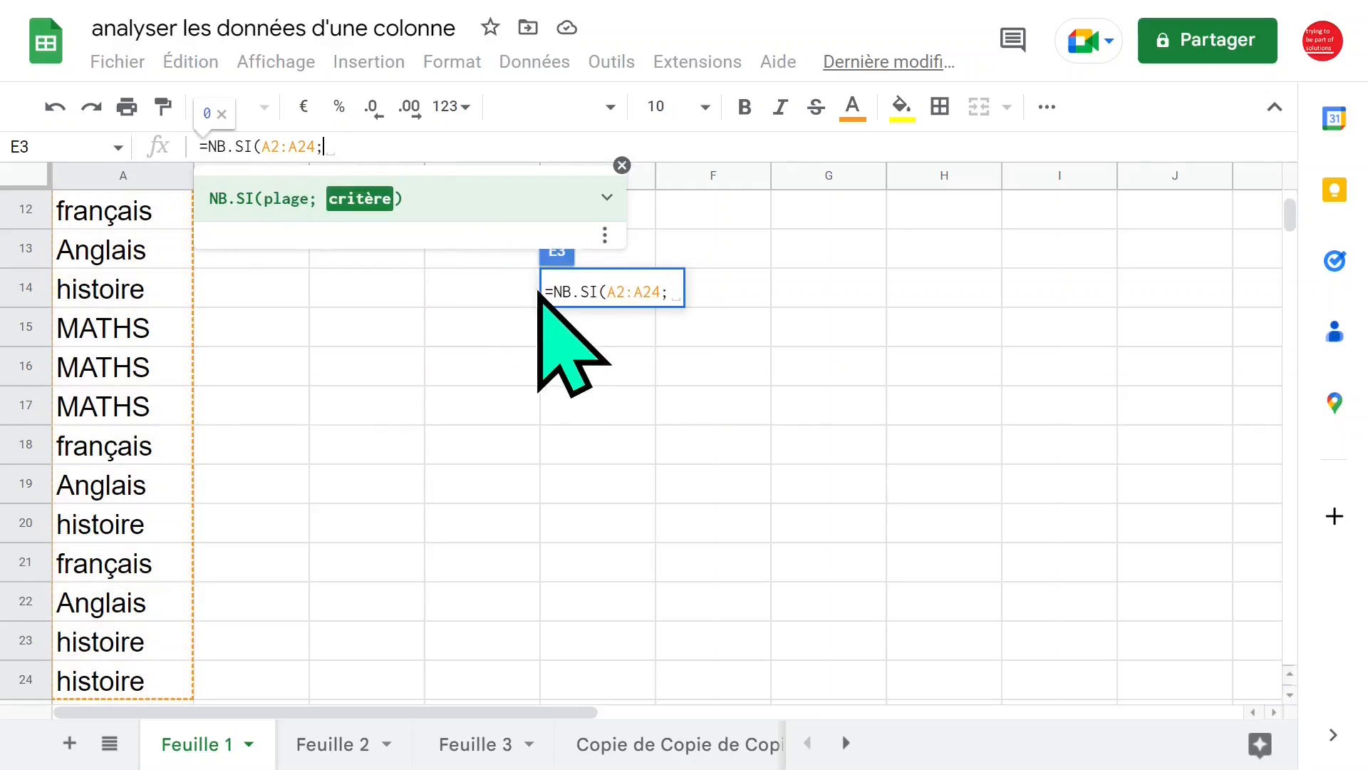
{"action": "scroll", "coordinate": [541, 300], "scroll_direction": "up", "scroll_amount": 5}
{"action": "left_click", "coordinate": [479, 298]}
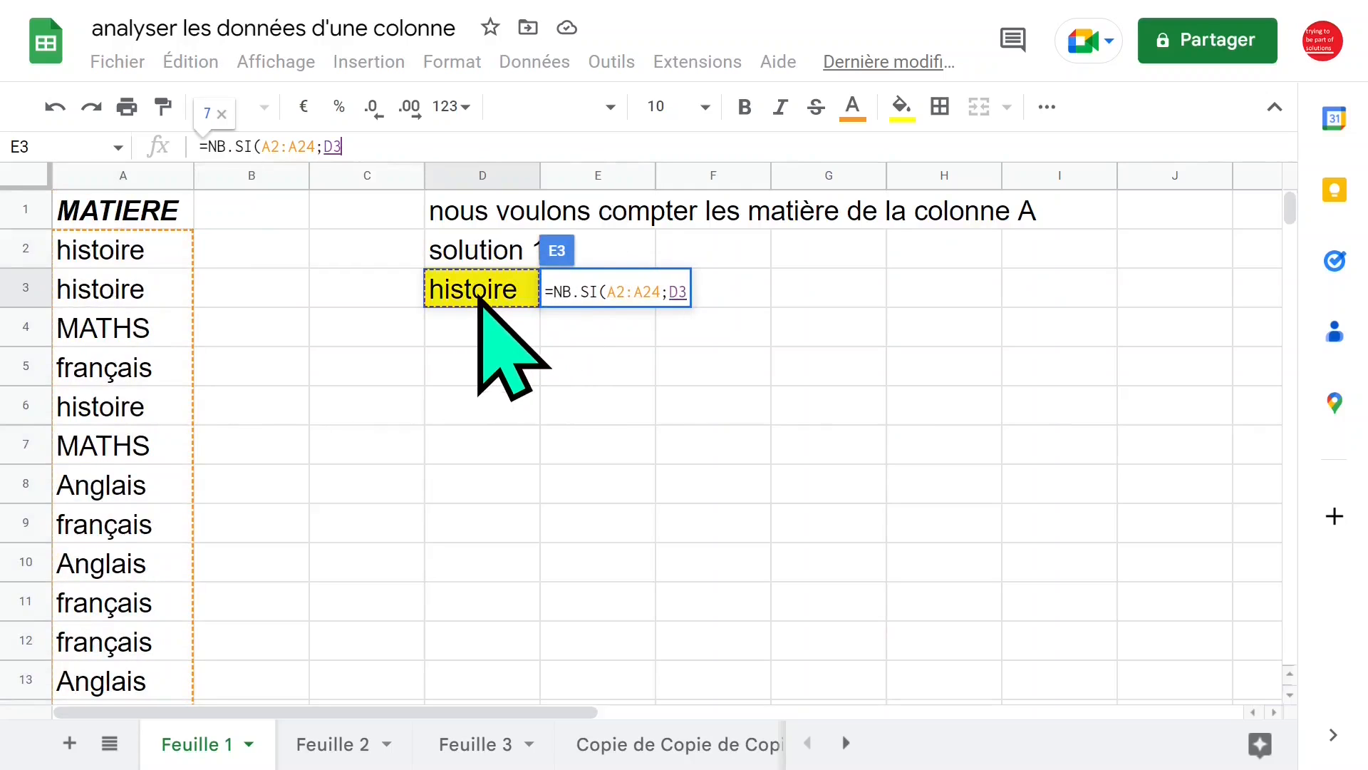
{"action": "key", "text": "Return"}
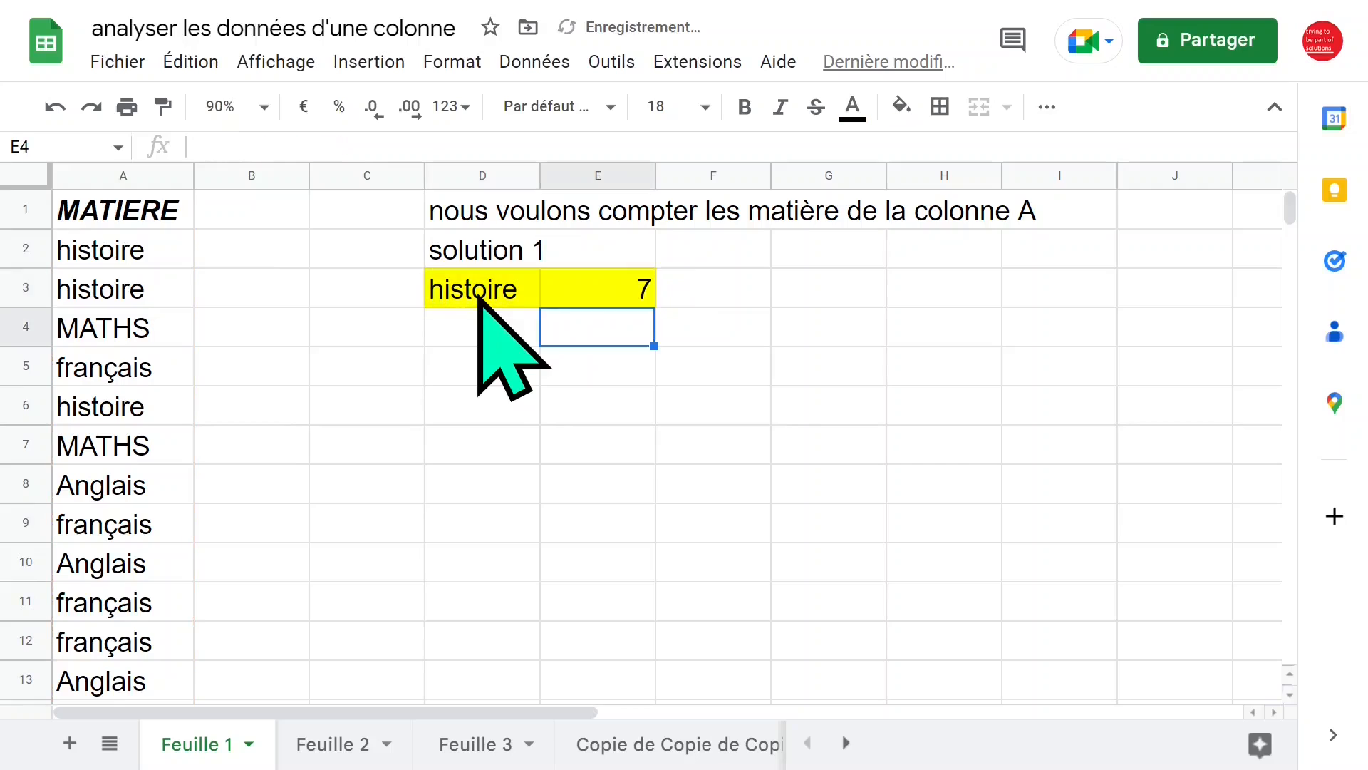
Make the counted range in the E3 formula absolute as $A$2:$A$24, keeping D3 relative
{"action": "left_click", "coordinate": [590, 298]}
{"action": "left_click", "coordinate": [493, 298]}
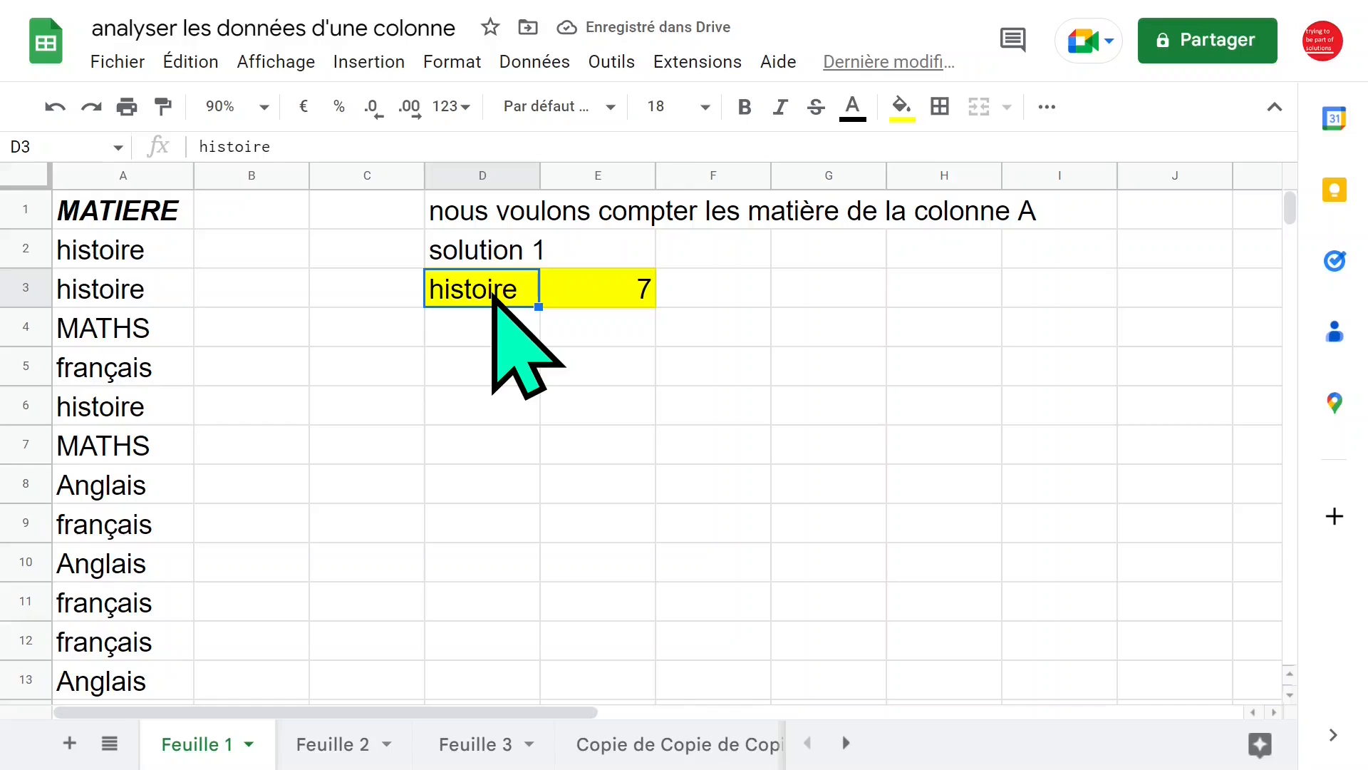
{"action": "left_click", "coordinate": [599, 296]}
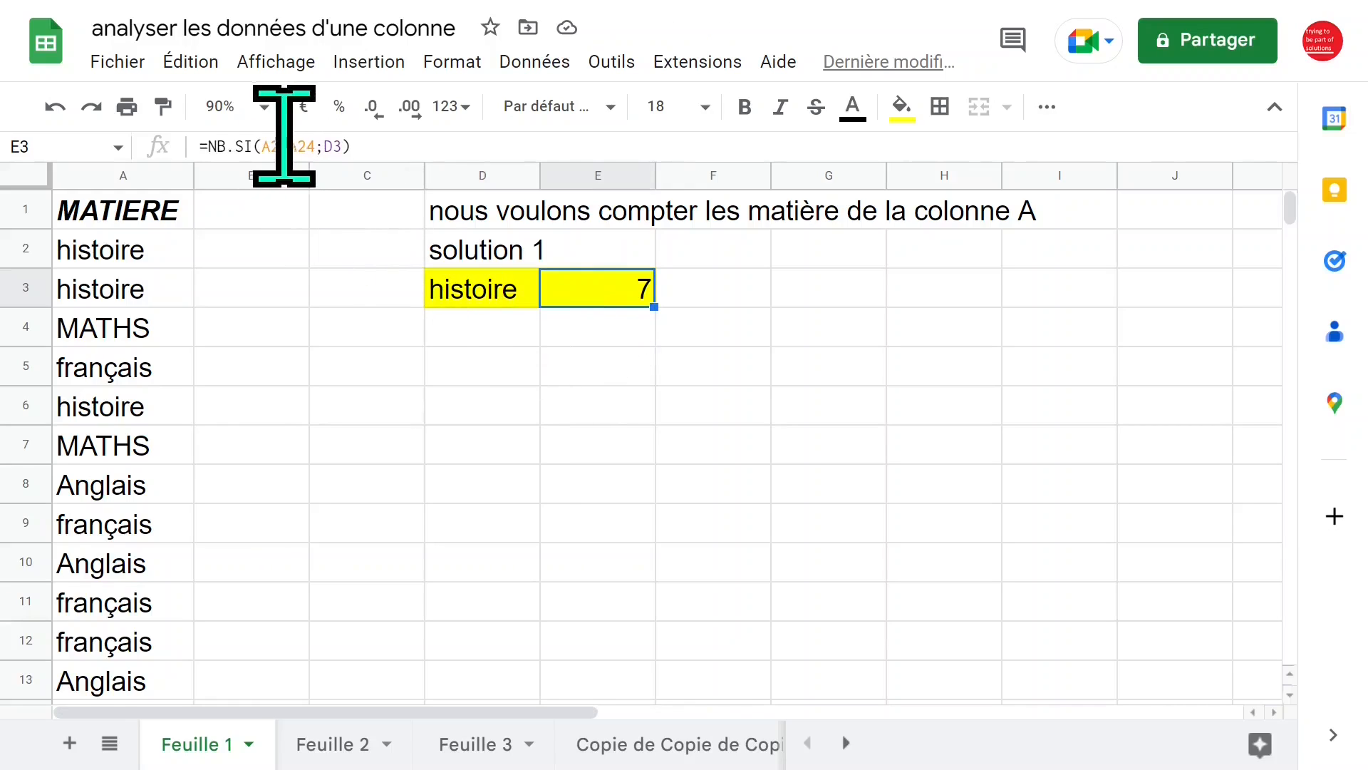
{"action": "left_click", "coordinate": [273, 143]}
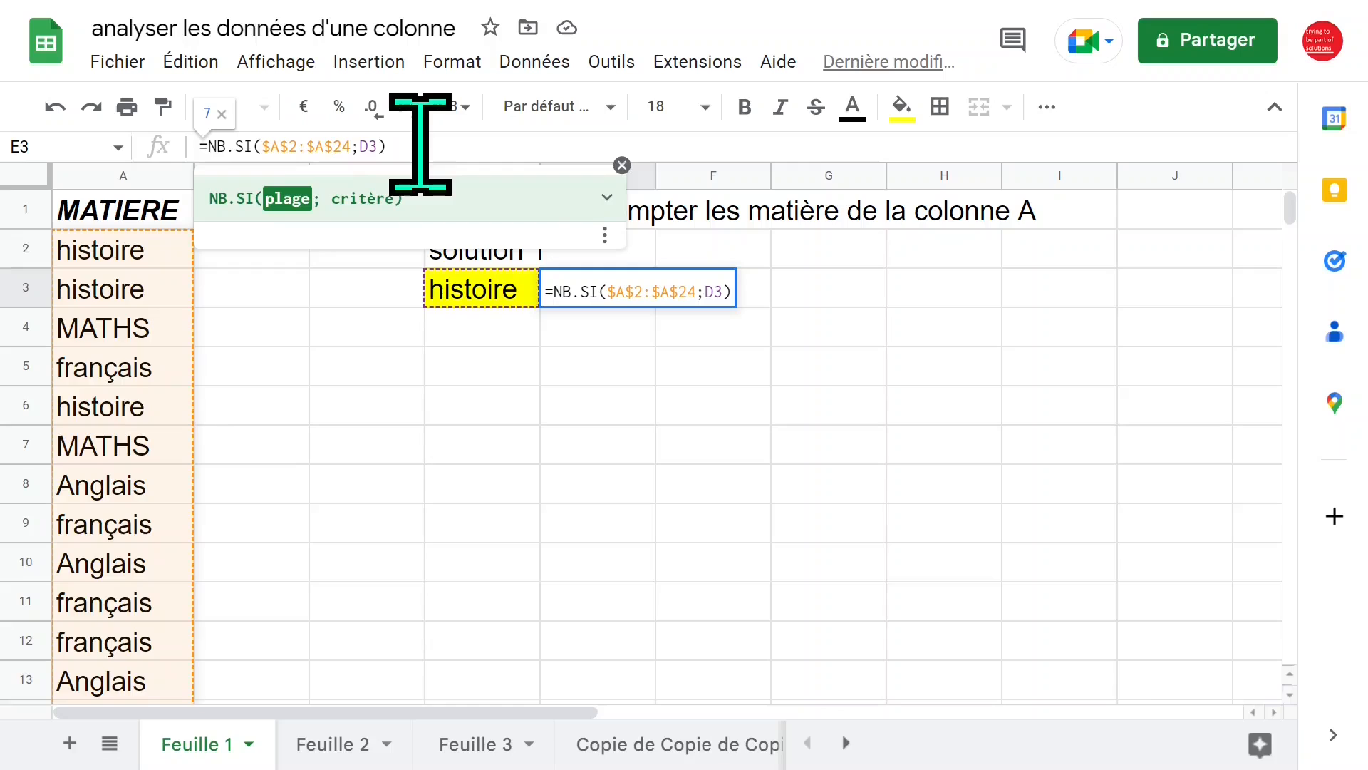
{"action": "key", "text": "Return"}
Fill the E3 formula down to E5 and enter the subjects maths in D4 and français in D5
{"action": "left_click", "coordinate": [624, 286]}
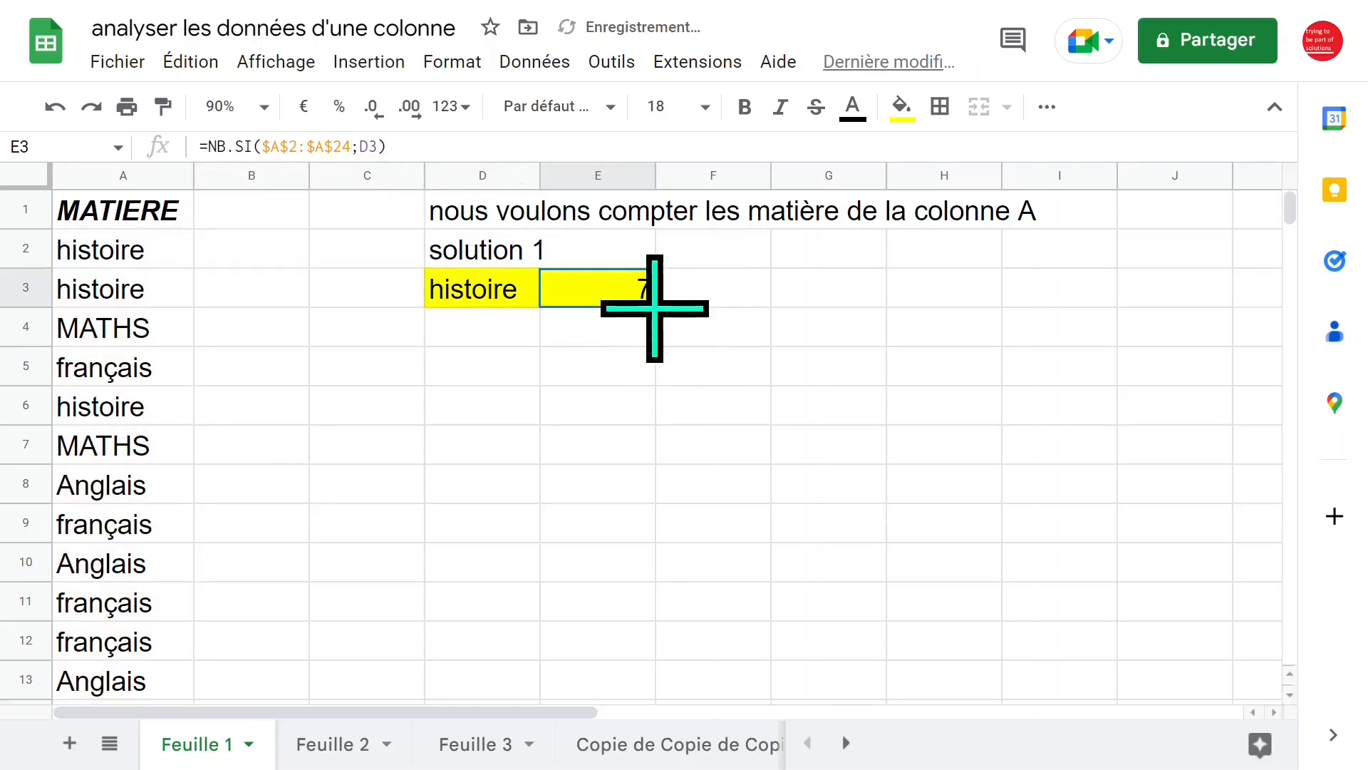
{"action": "left_click_drag", "start_coordinate": [654, 308], "coordinate": [654, 386]}
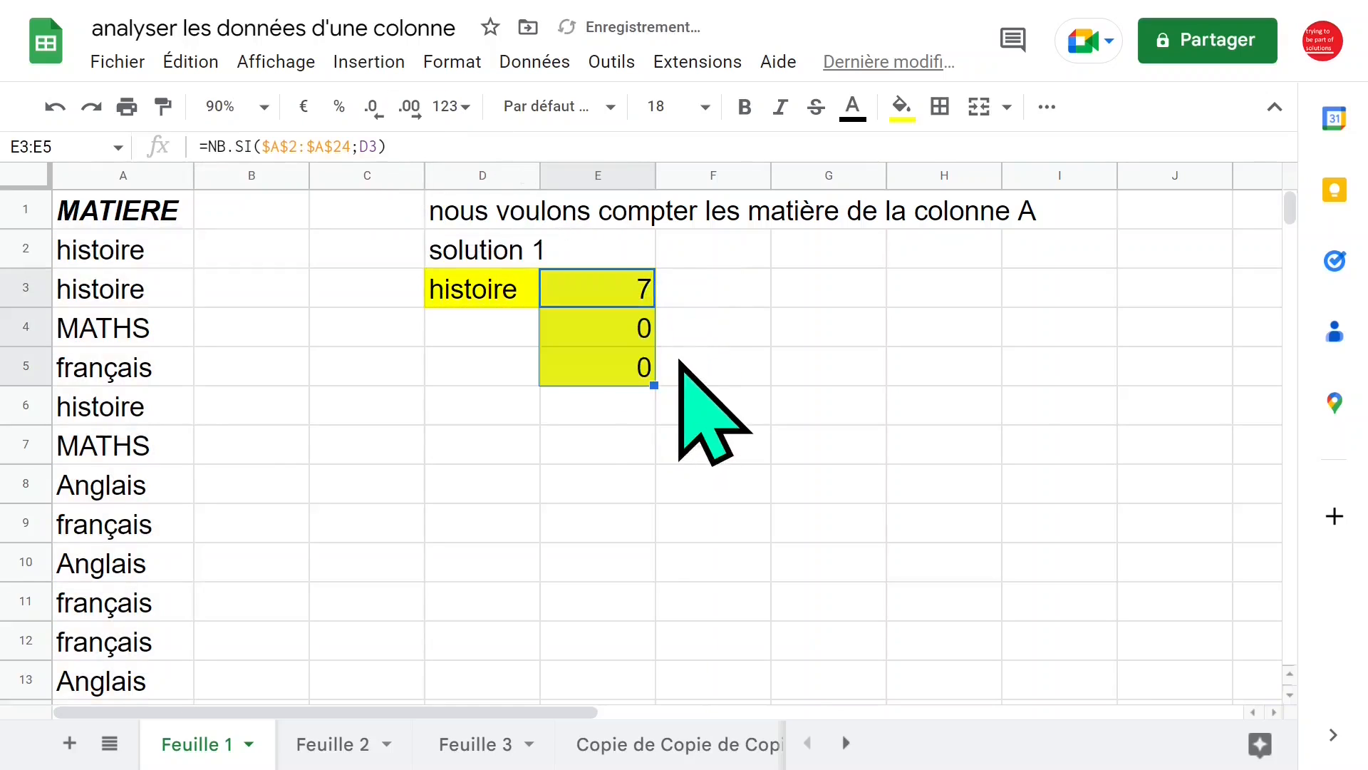
{"action": "left_click", "coordinate": [503, 342]}
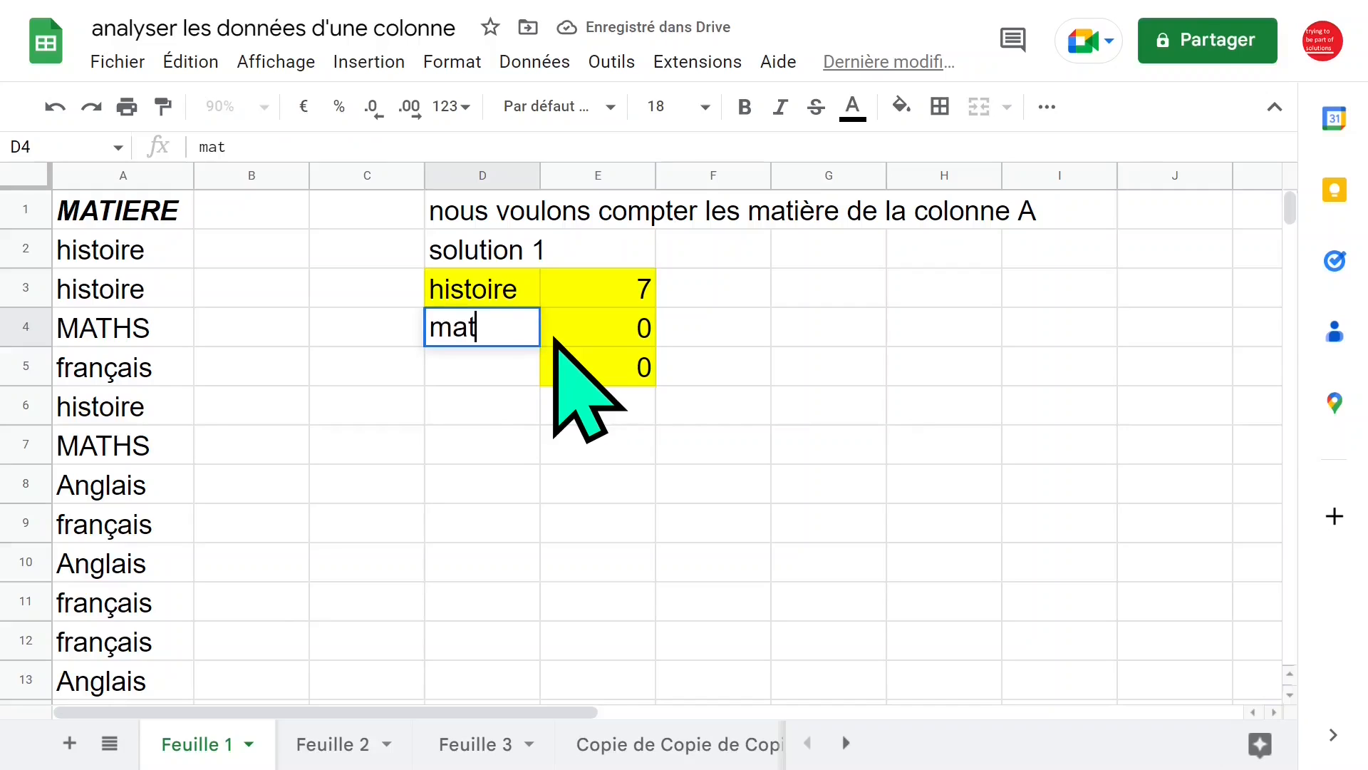
{"action": "key", "text": "Return"}
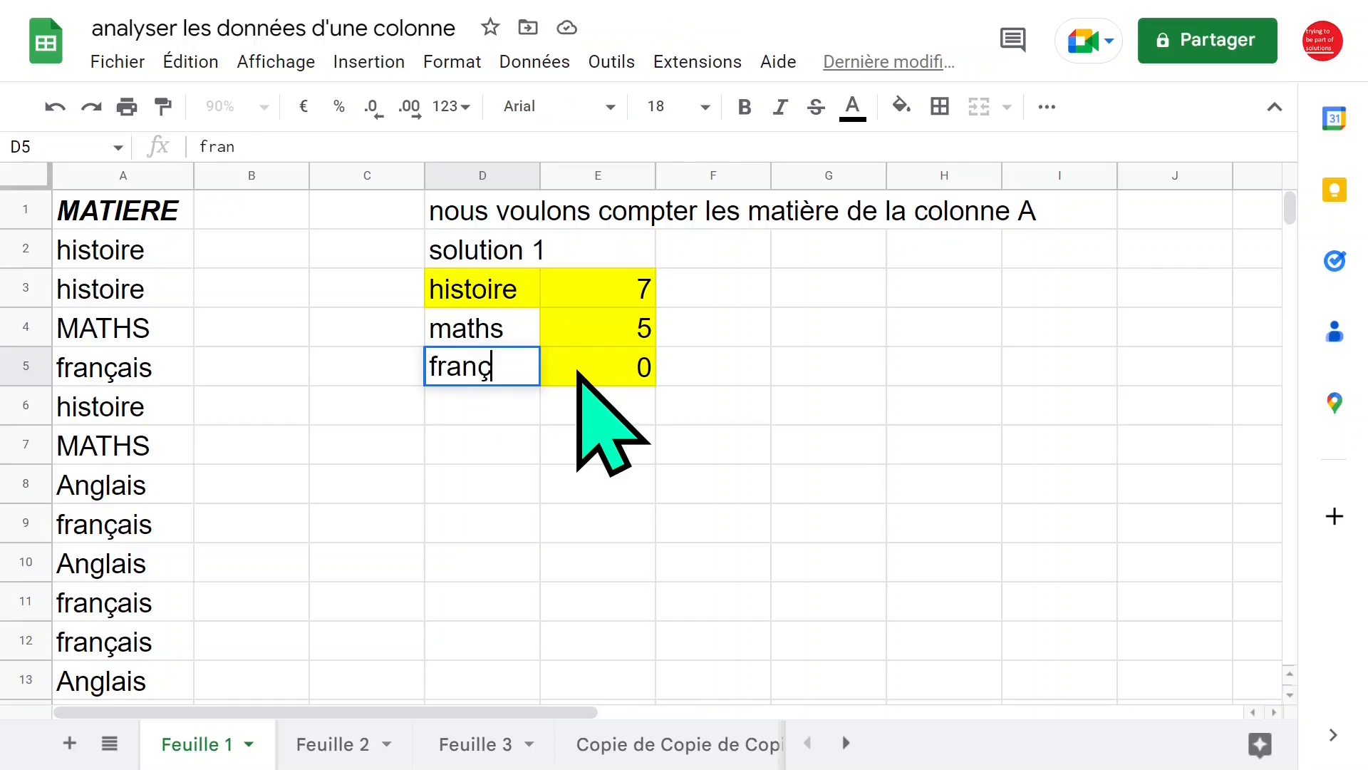
{"action": "key", "text": "Return"}
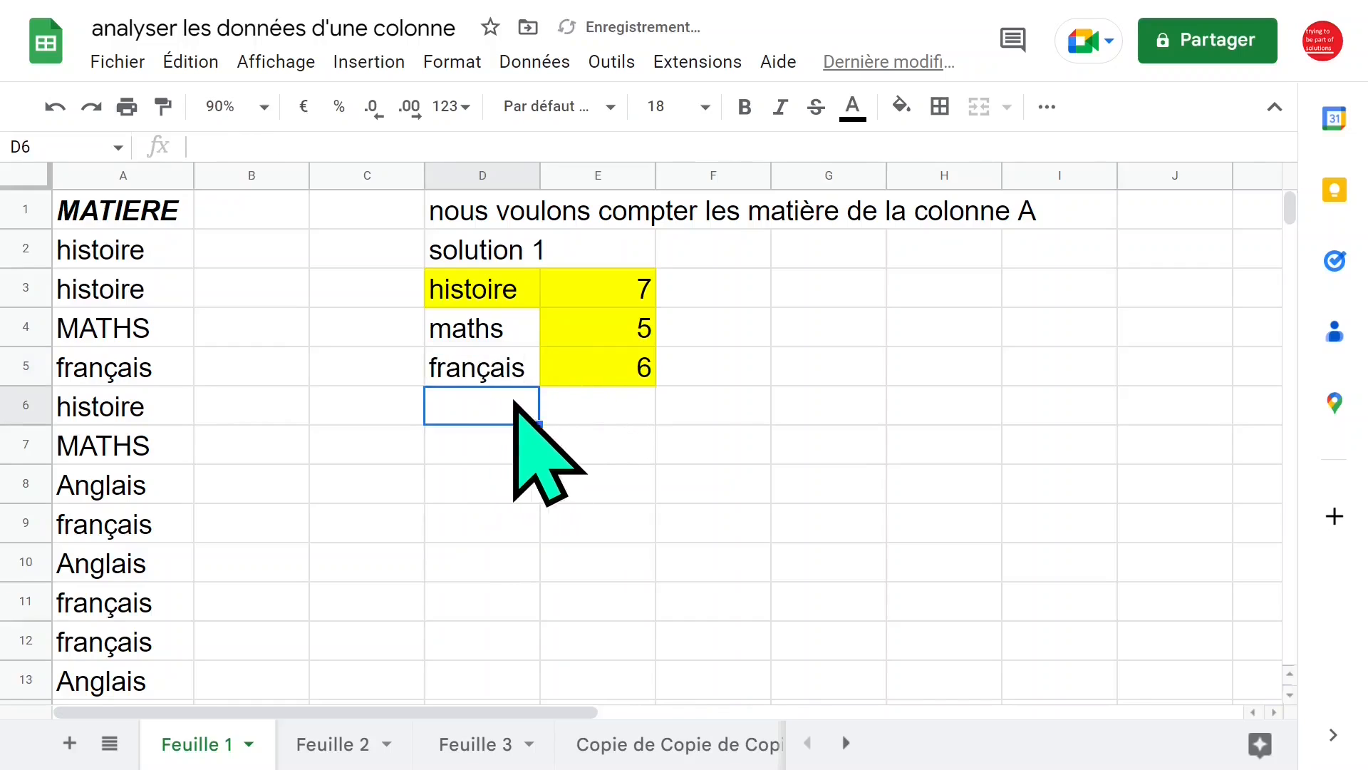
Enter histoire in D6 and extend the counting formula from E5 to E6
{"action": "scroll", "coordinate": [553, 407], "scroll_direction": "down", "scroll_amount": 5}
{"action": "scroll", "coordinate": [552, 406], "scroll_direction": "up", "scroll_amount": 5}
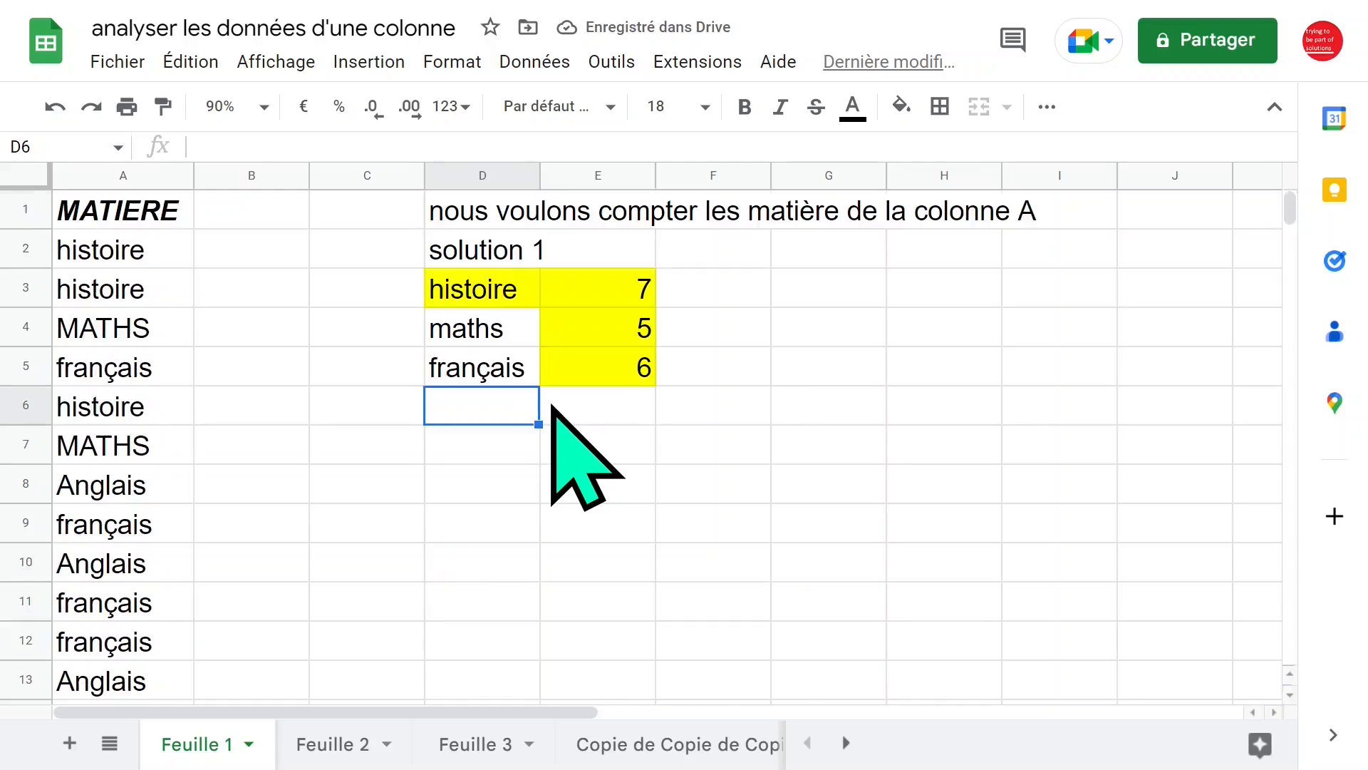
{"action": "type", "text": "hi"}
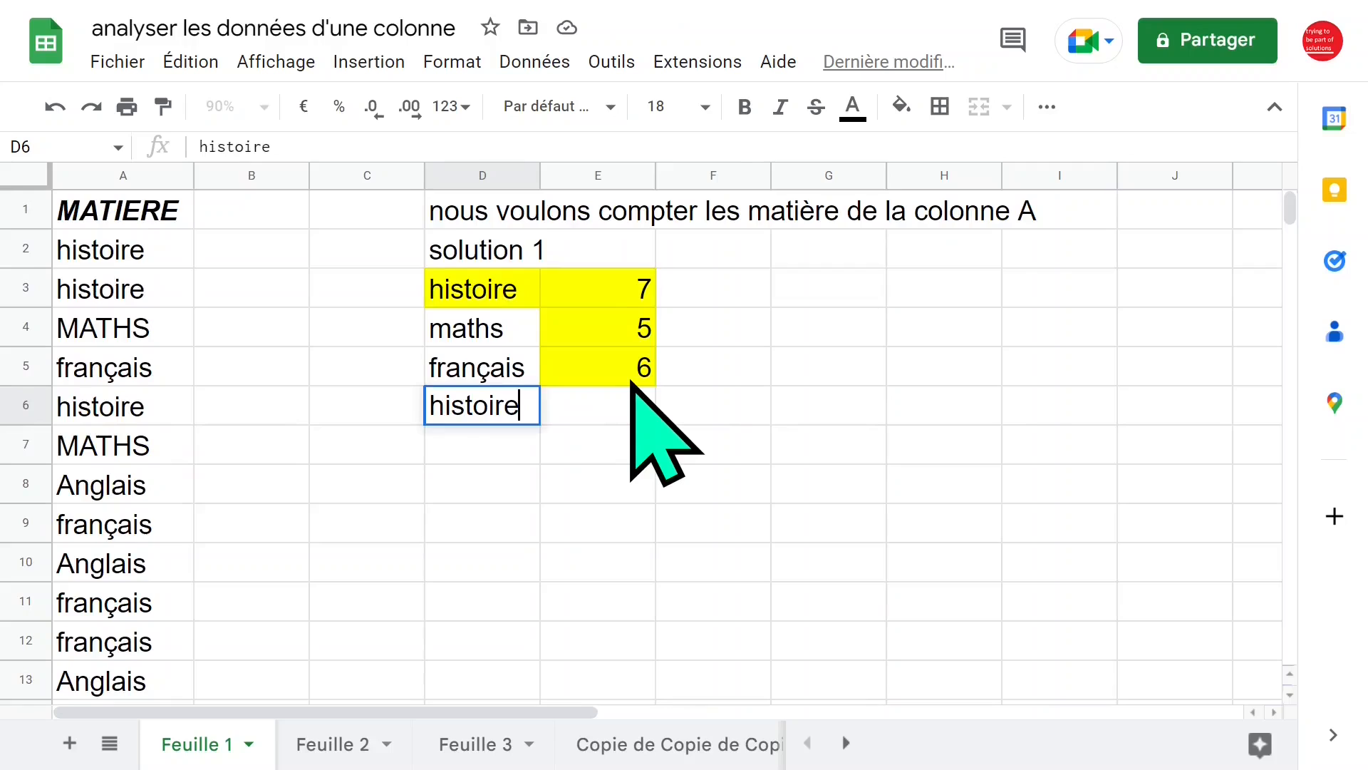
{"action": "type", "text": "stoire"}
{"action": "key", "text": "Tab"}
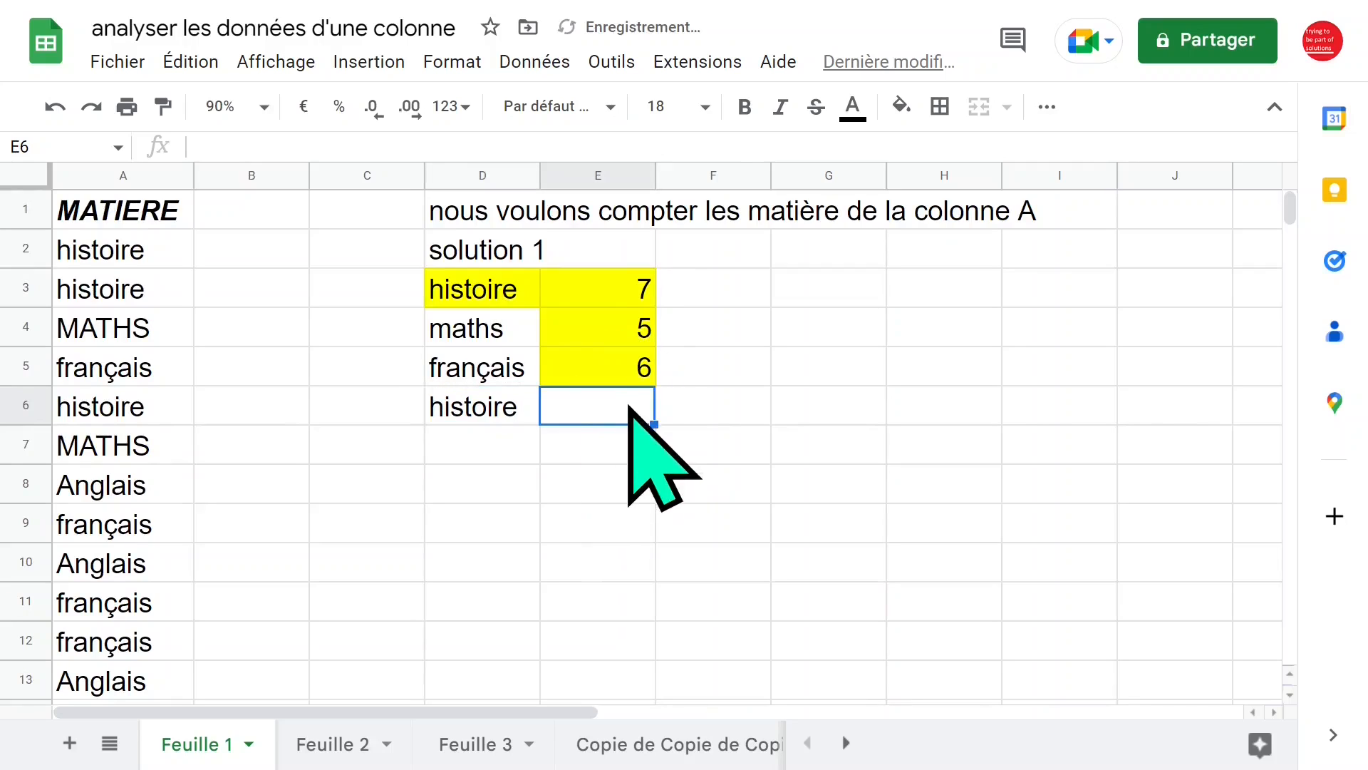
{"action": "left_click", "coordinate": [648, 377]}
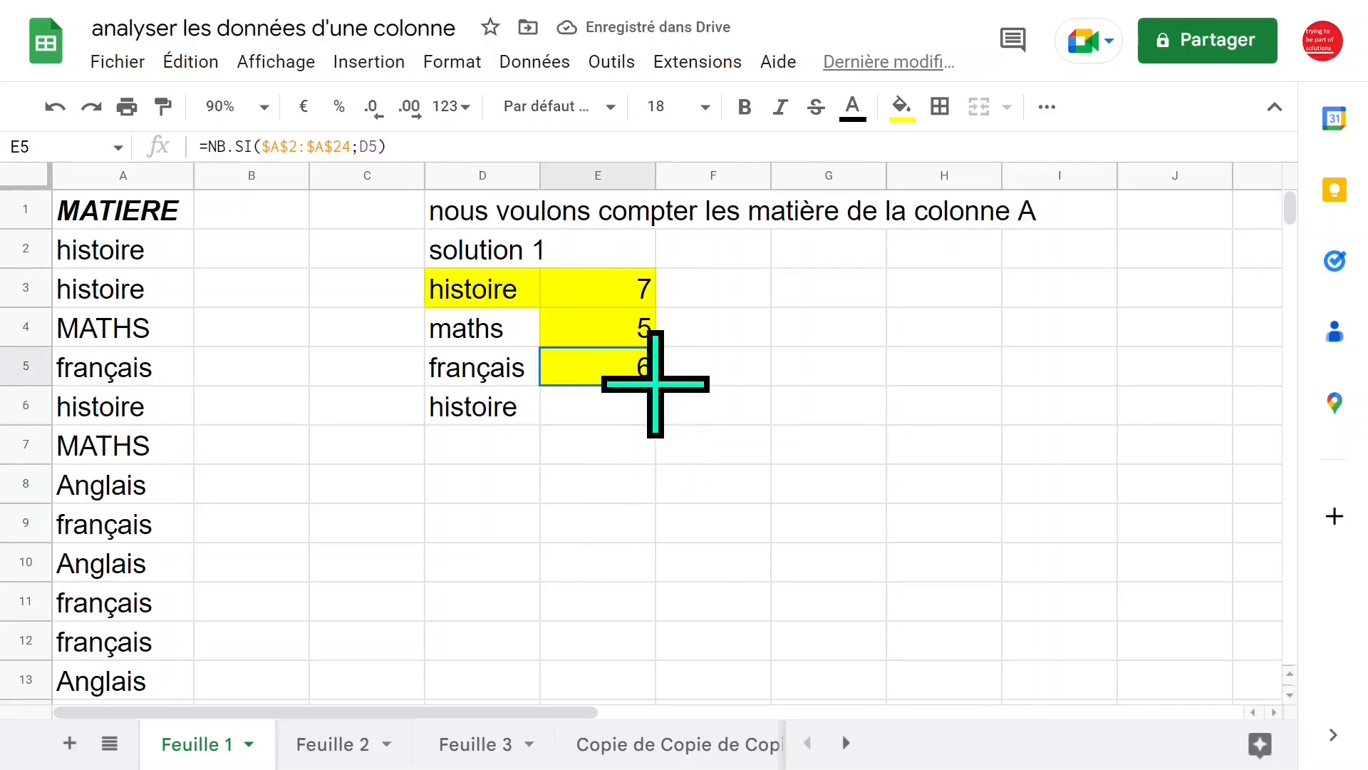
{"action": "left_click_drag", "start_coordinate": [654, 386], "coordinate": [655, 421]}
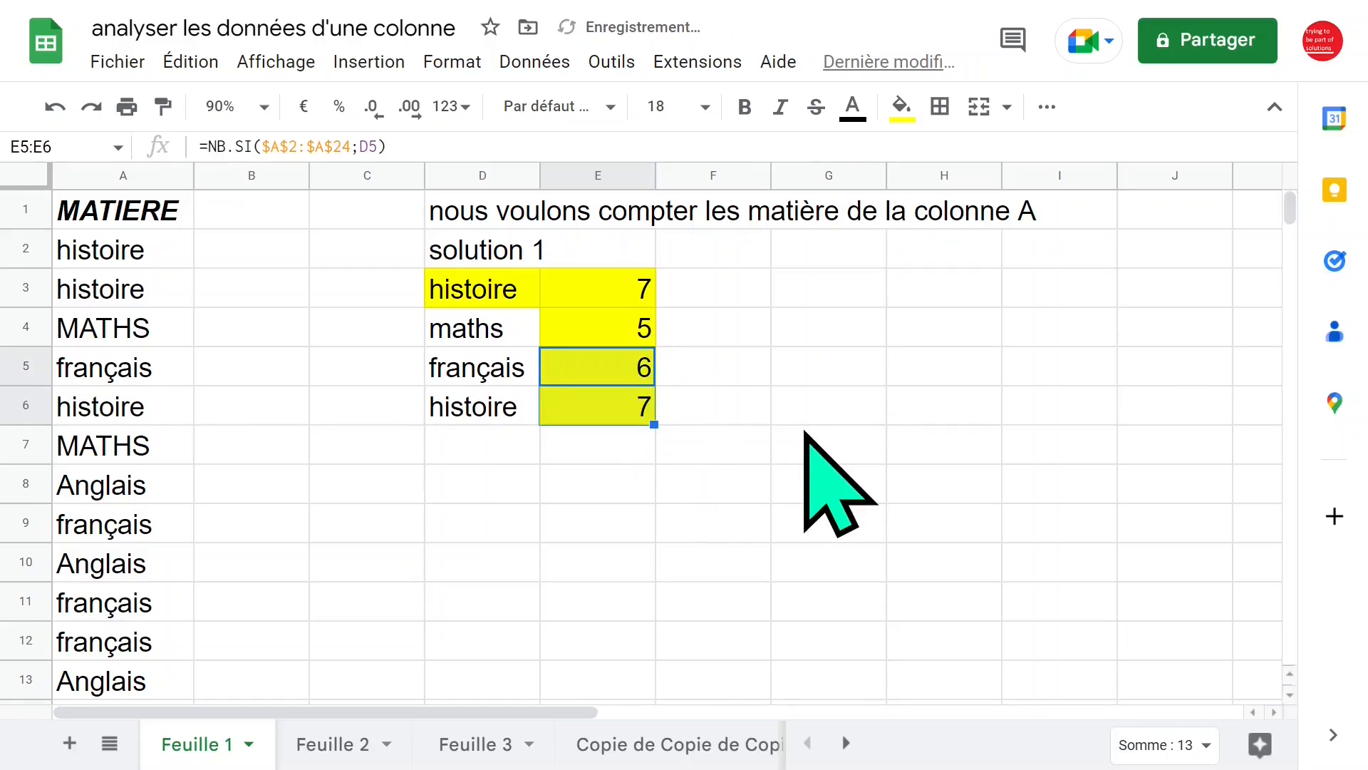
Examine the NB.SI formula in E4 without changing it
{"action": "left_click", "coordinate": [758, 384]}
{"action": "left_click", "coordinate": [534, 344]}
{"action": "left_click", "coordinate": [620, 344]}
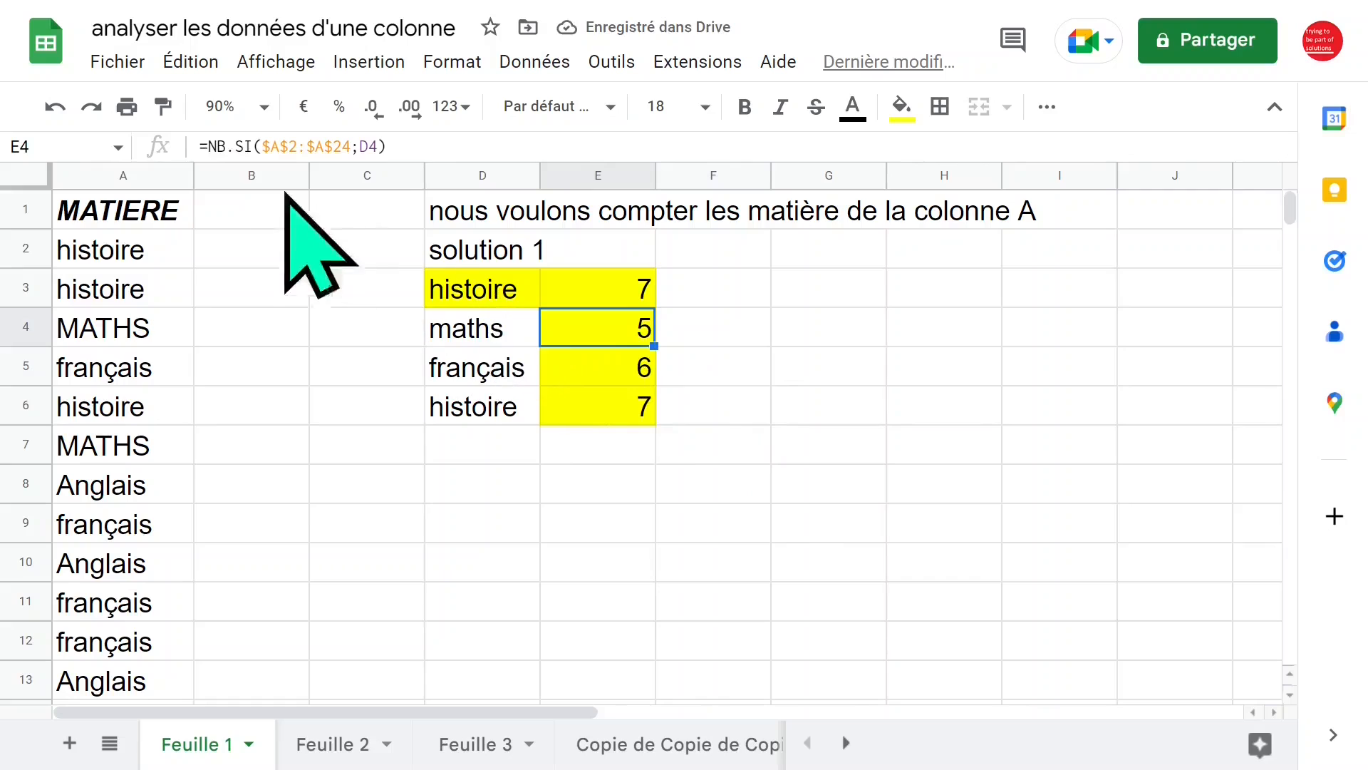
{"action": "left_click_drag", "start_coordinate": [204, 139], "coordinate": [419, 137]}
{"action": "left_click", "coordinate": [425, 136]}
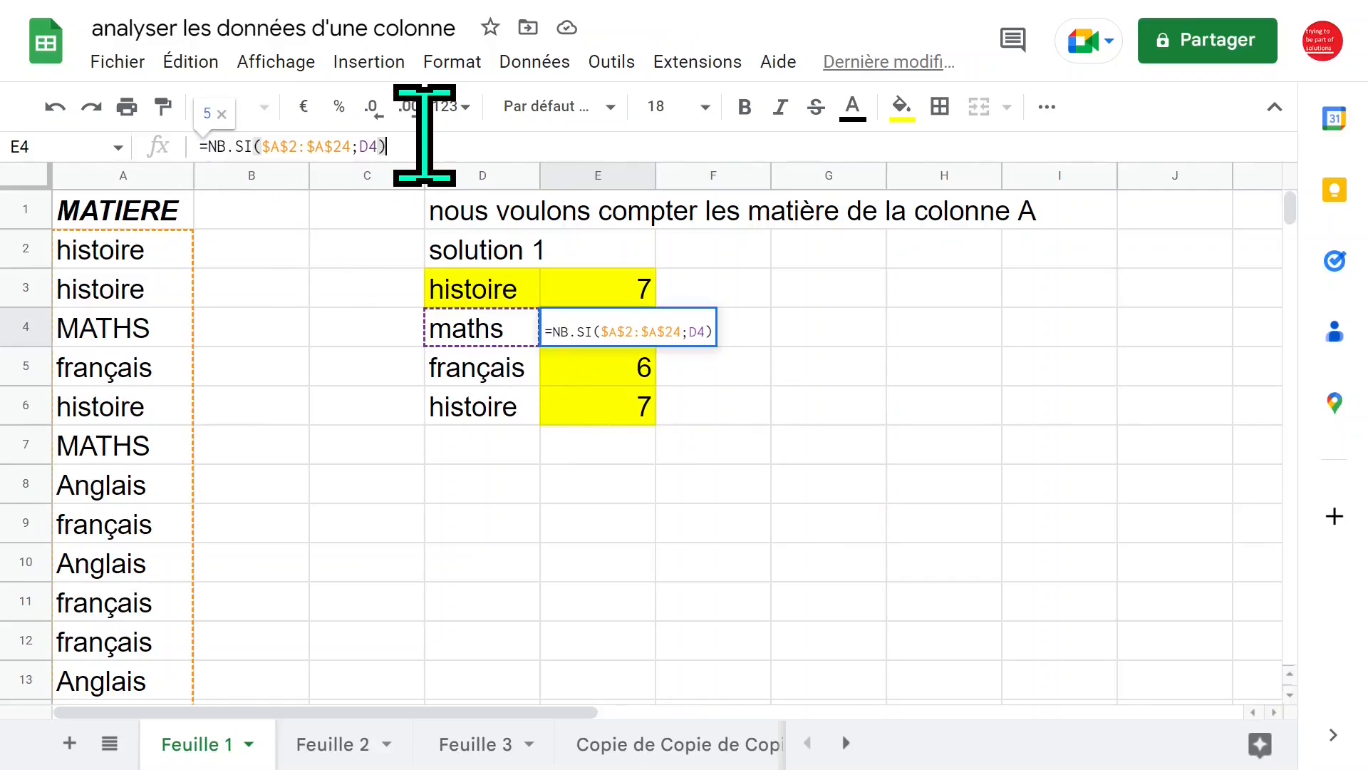
{"action": "key", "text": "Escape"}
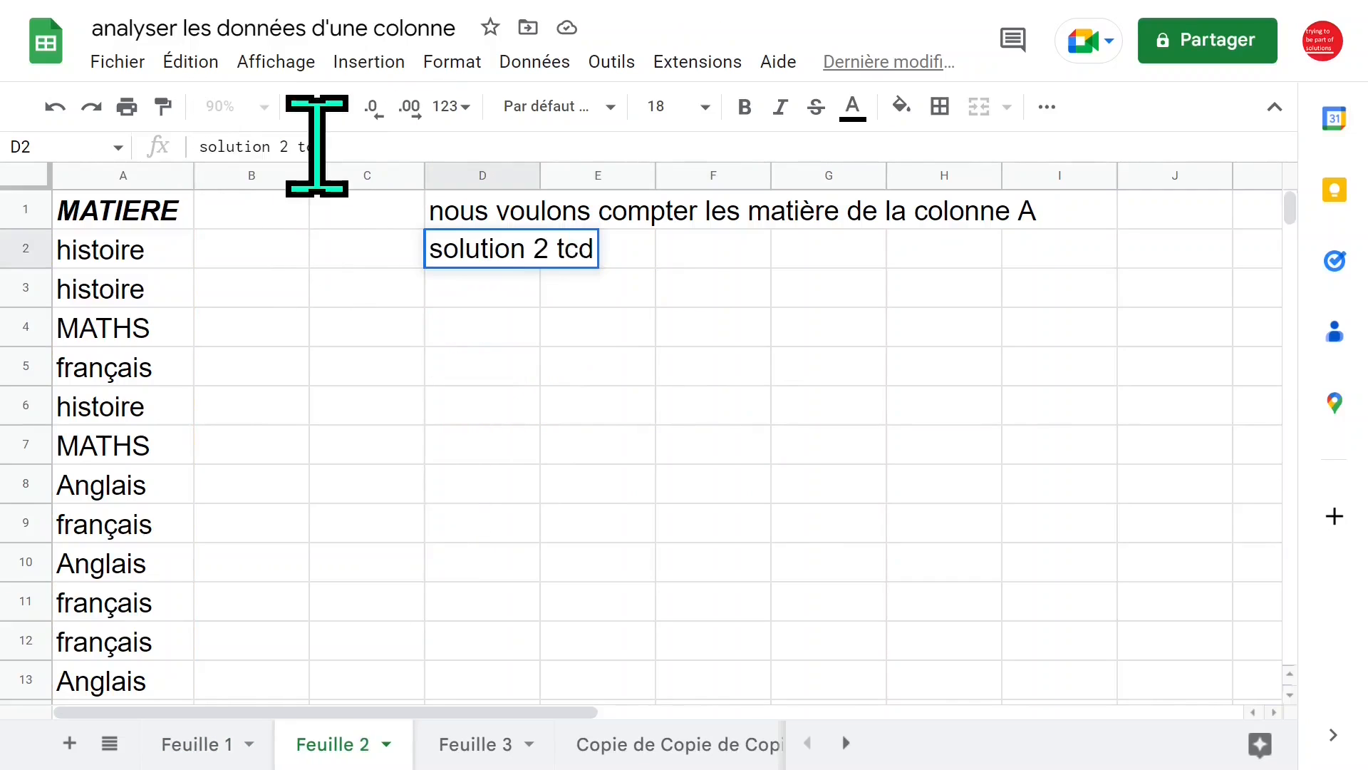
On Feuille 2, create a pivot table from the data range A1:A24, placed in the existing sheet at C3
{"action": "left_click", "coordinate": [727, 296]}
{"action": "left_click", "coordinate": [128, 245]}
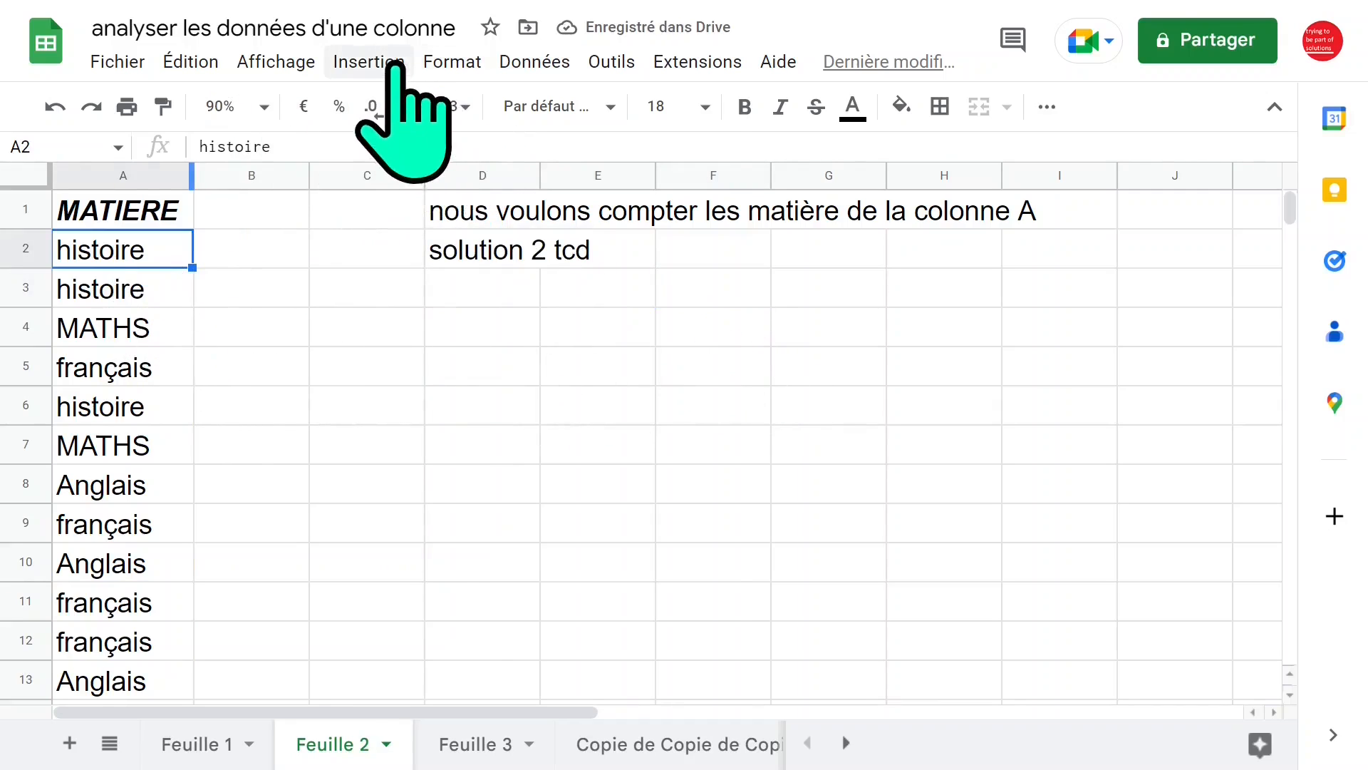
{"action": "left_click", "coordinate": [367, 62]}
{"action": "left_click", "coordinate": [478, 332]}
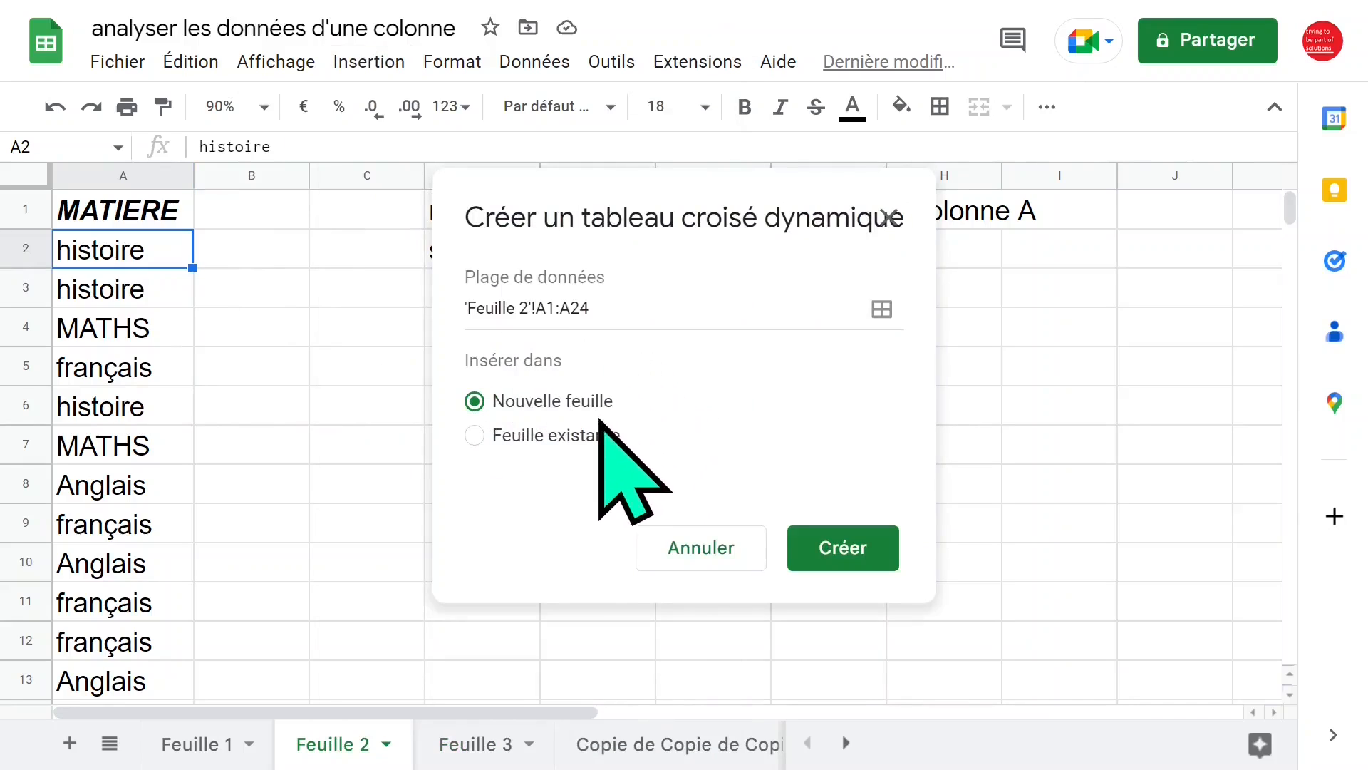
{"action": "left_click", "coordinate": [568, 435]}
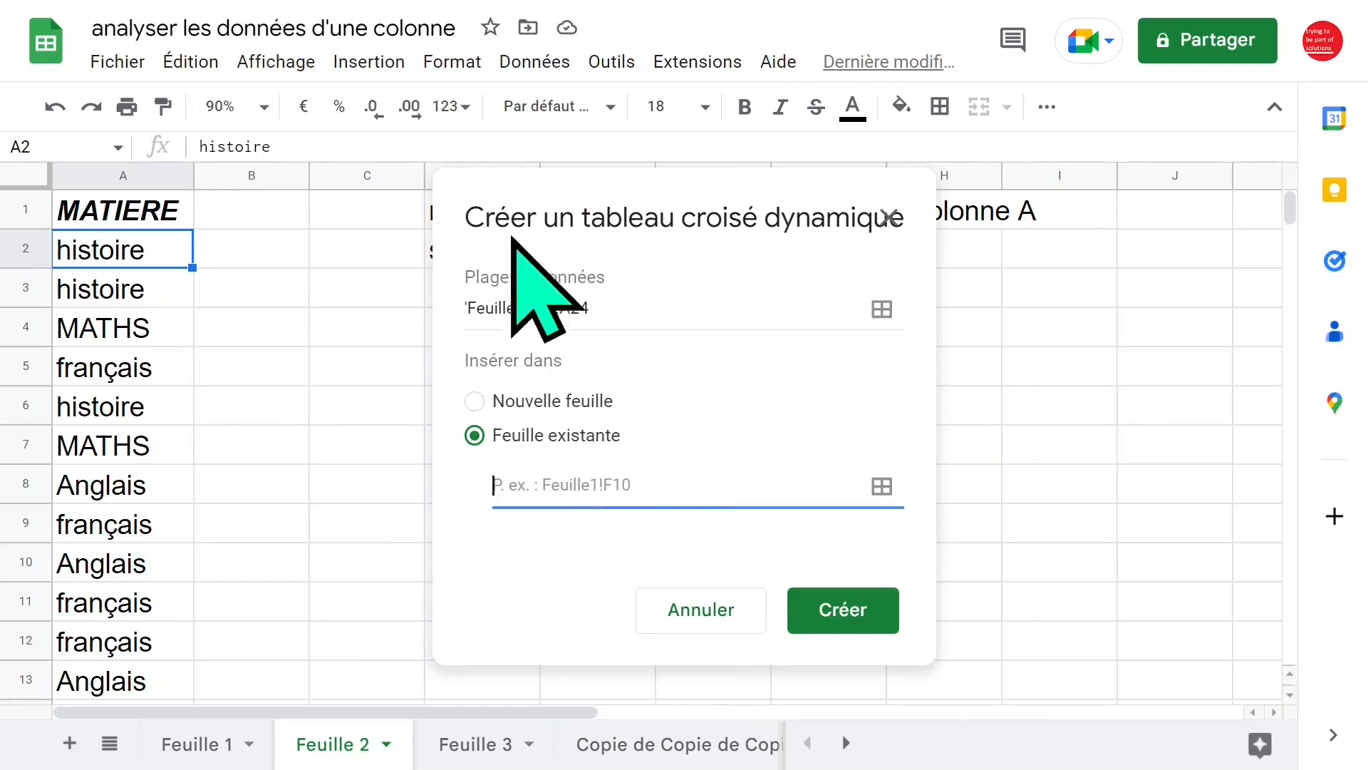
{"action": "left_click_drag", "start_coordinate": [626, 199], "coordinate": [1053, 165]}
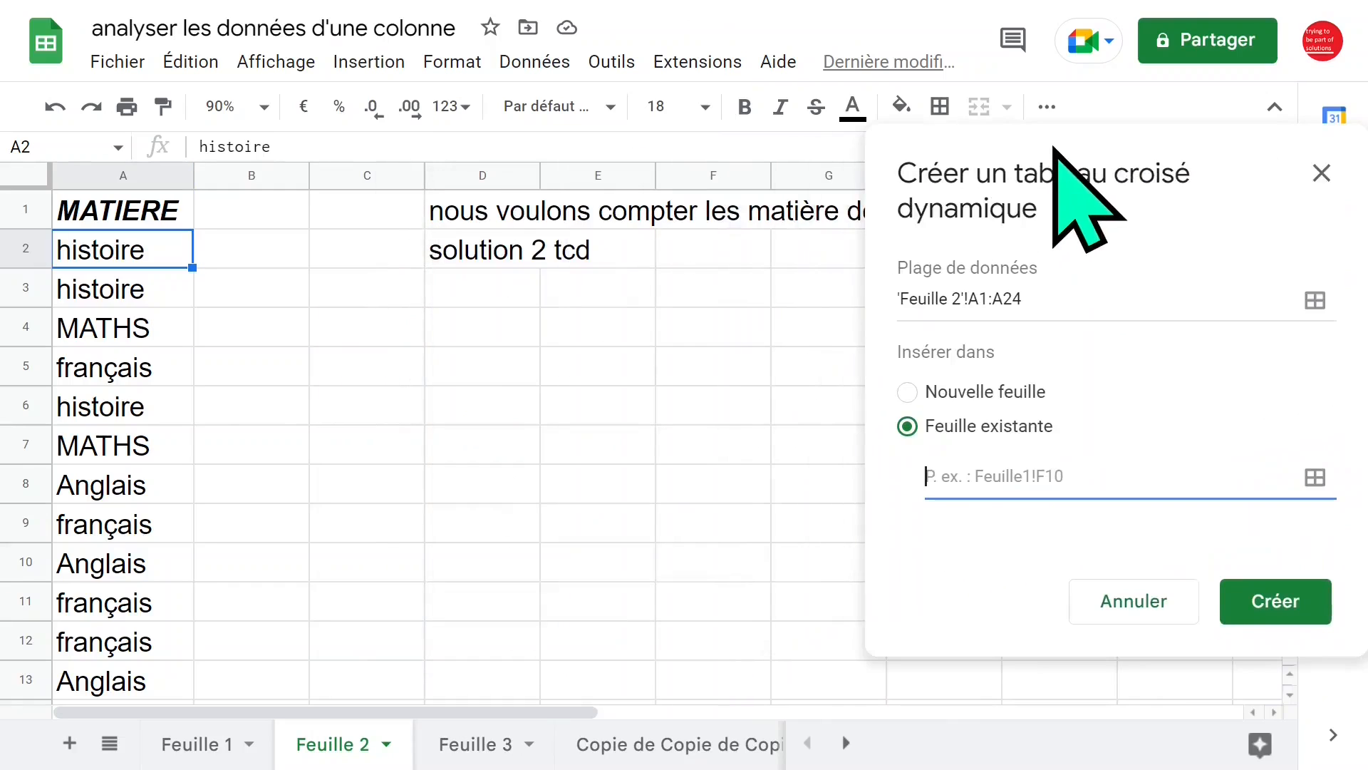
{"action": "left_click", "coordinate": [353, 303]}
{"action": "left_click", "coordinate": [1231, 352]}
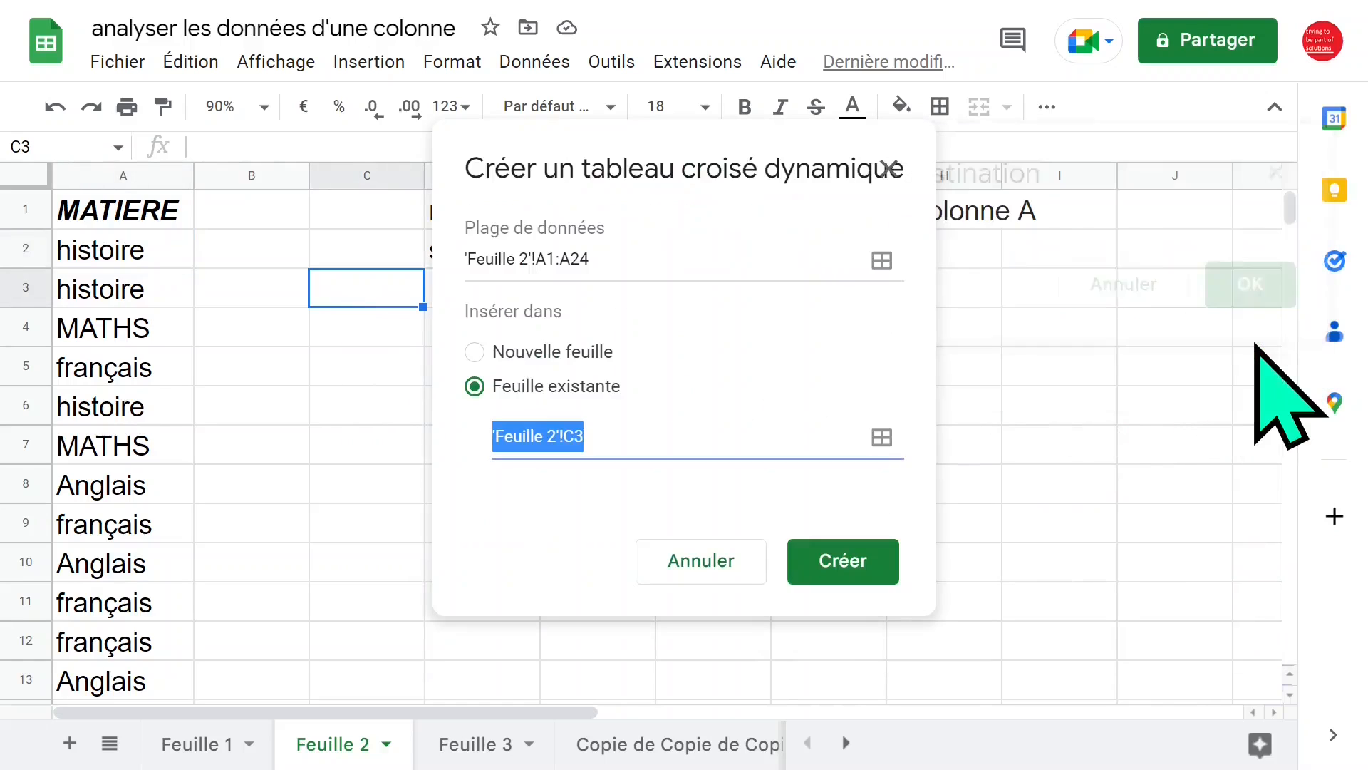
{"action": "left_click", "coordinate": [852, 568]}
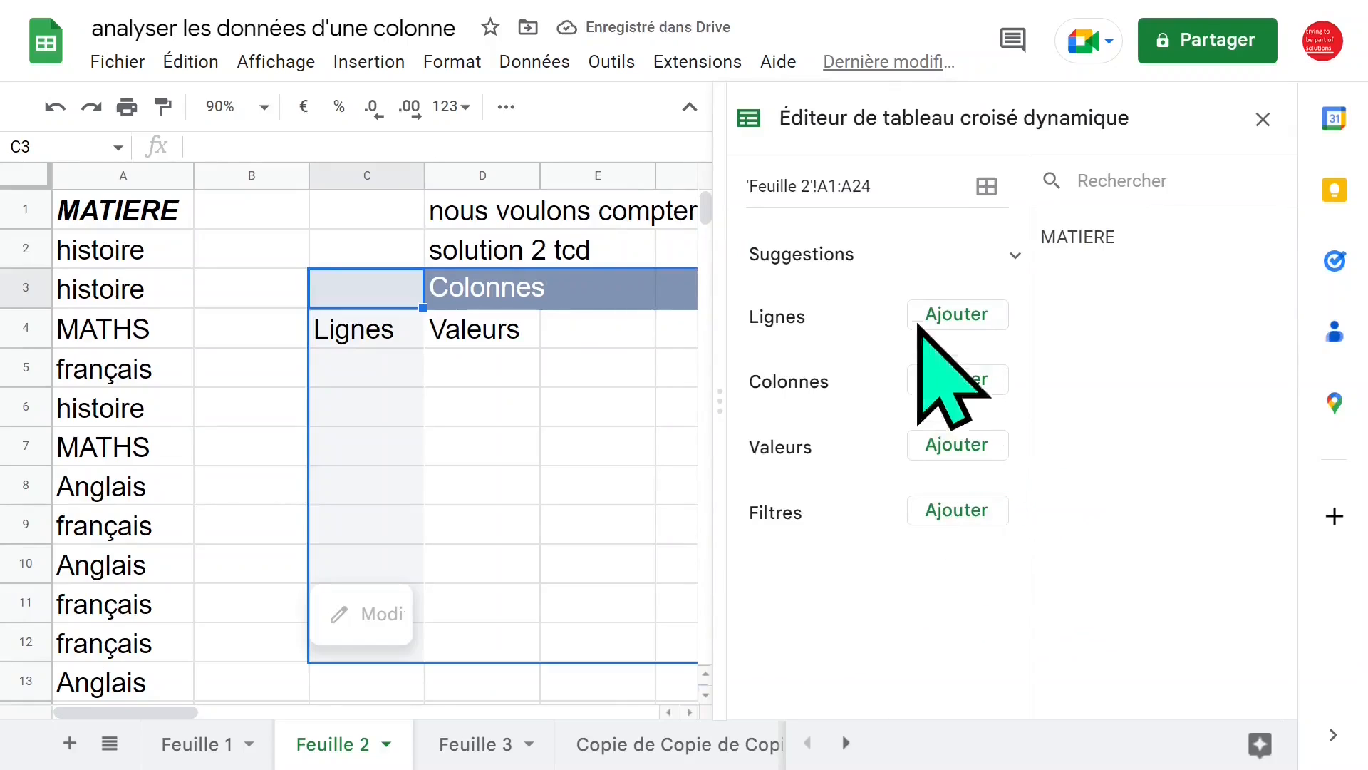
Add MATIERE to the pivot table as both rows and values, and close the pivot table editor
{"action": "left_click_drag", "start_coordinate": [1082, 238], "coordinate": [855, 364]}
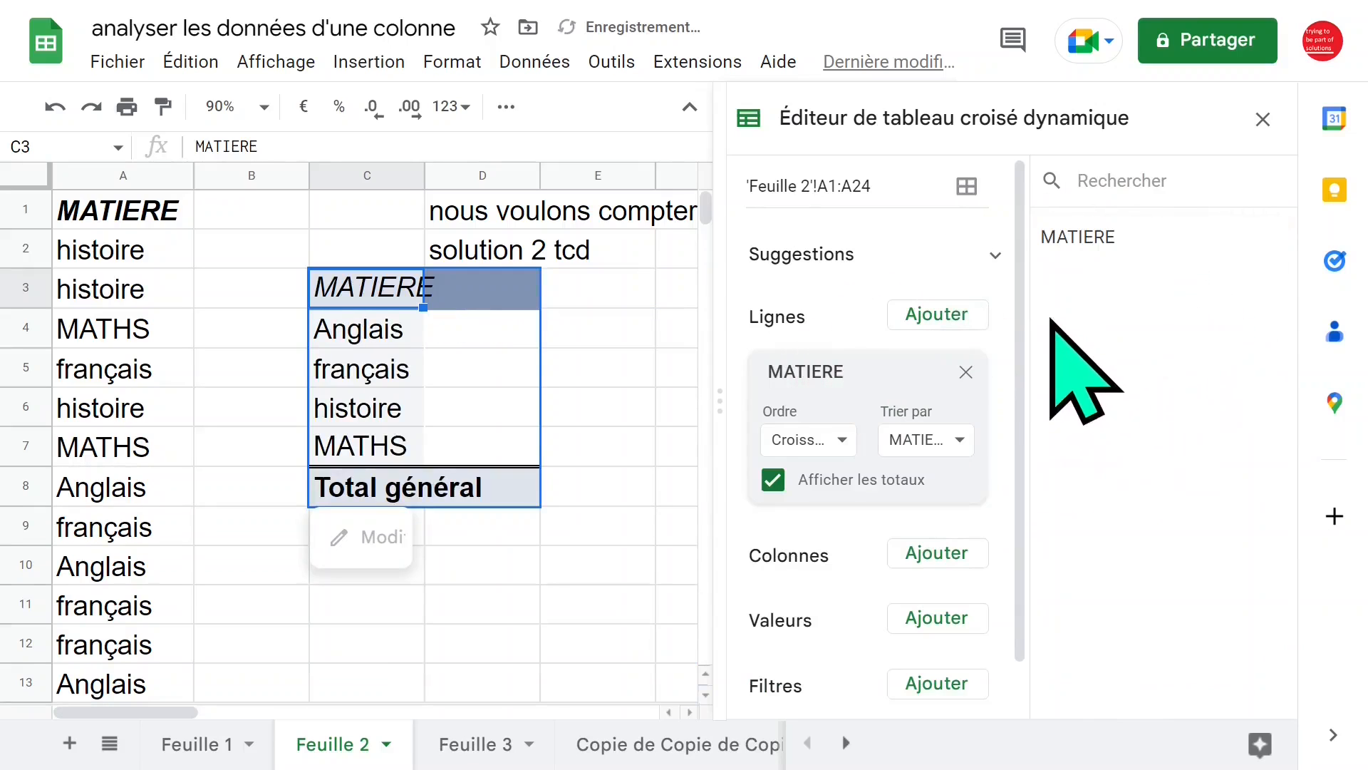
{"action": "left_click_drag", "start_coordinate": [1020, 306], "coordinate": [1020, 392]}
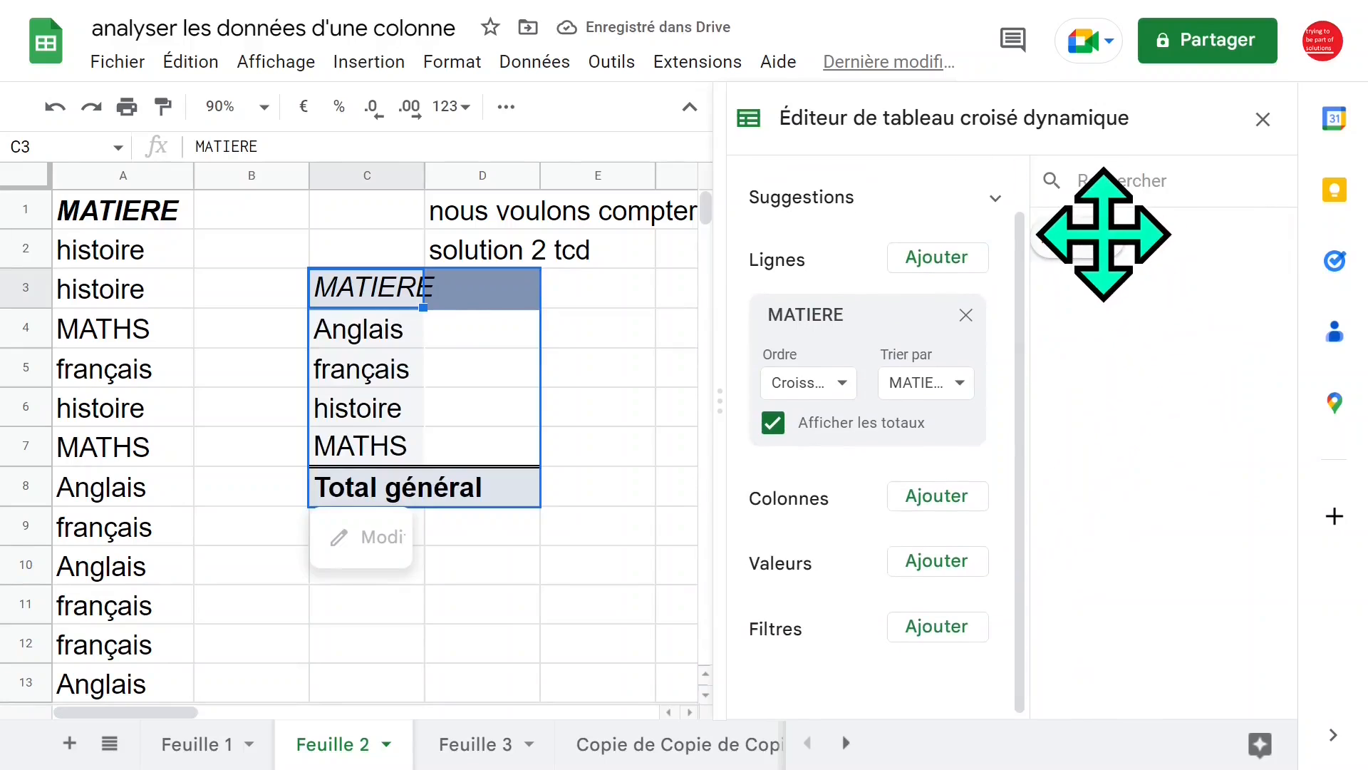
{"action": "left_click_drag", "start_coordinate": [1103, 233], "coordinate": [846, 623]}
{"action": "left_click", "coordinate": [584, 527]}
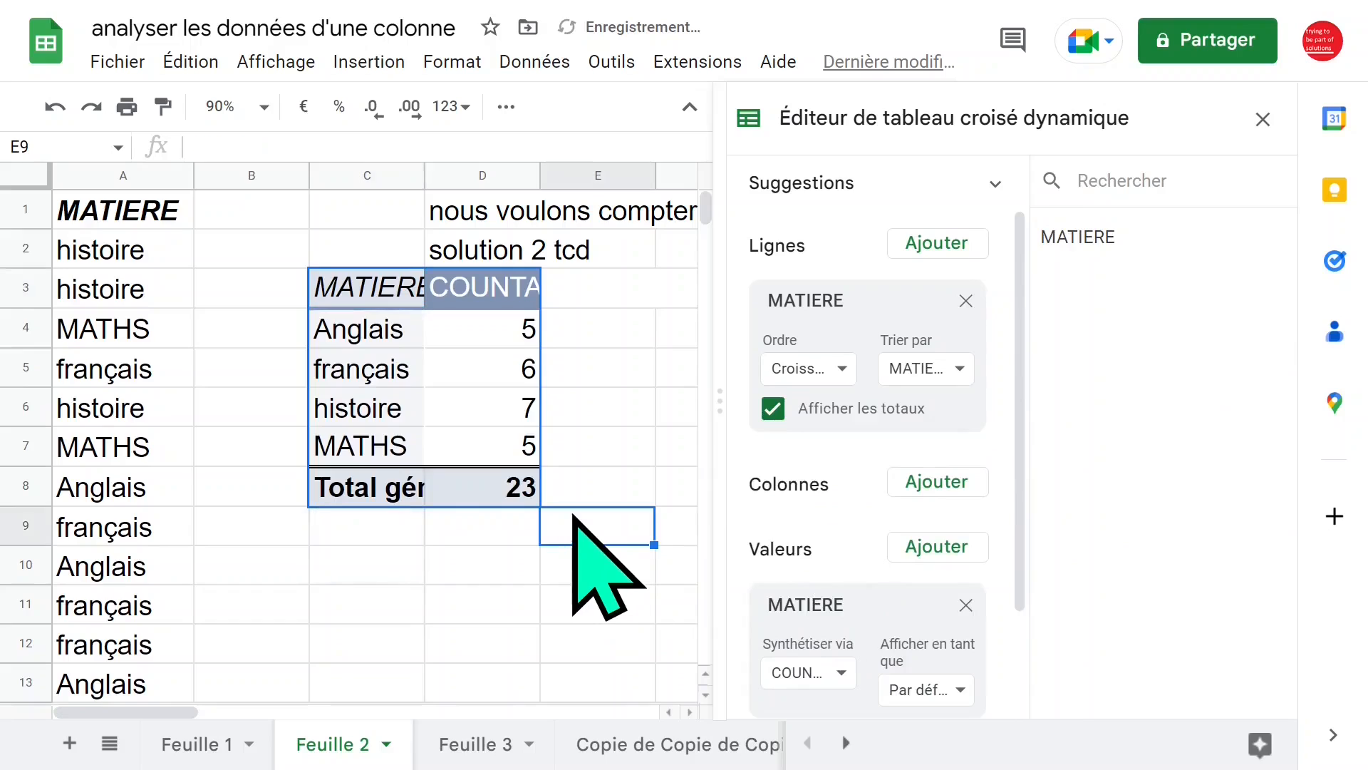
{"action": "left_click", "coordinate": [1268, 125]}
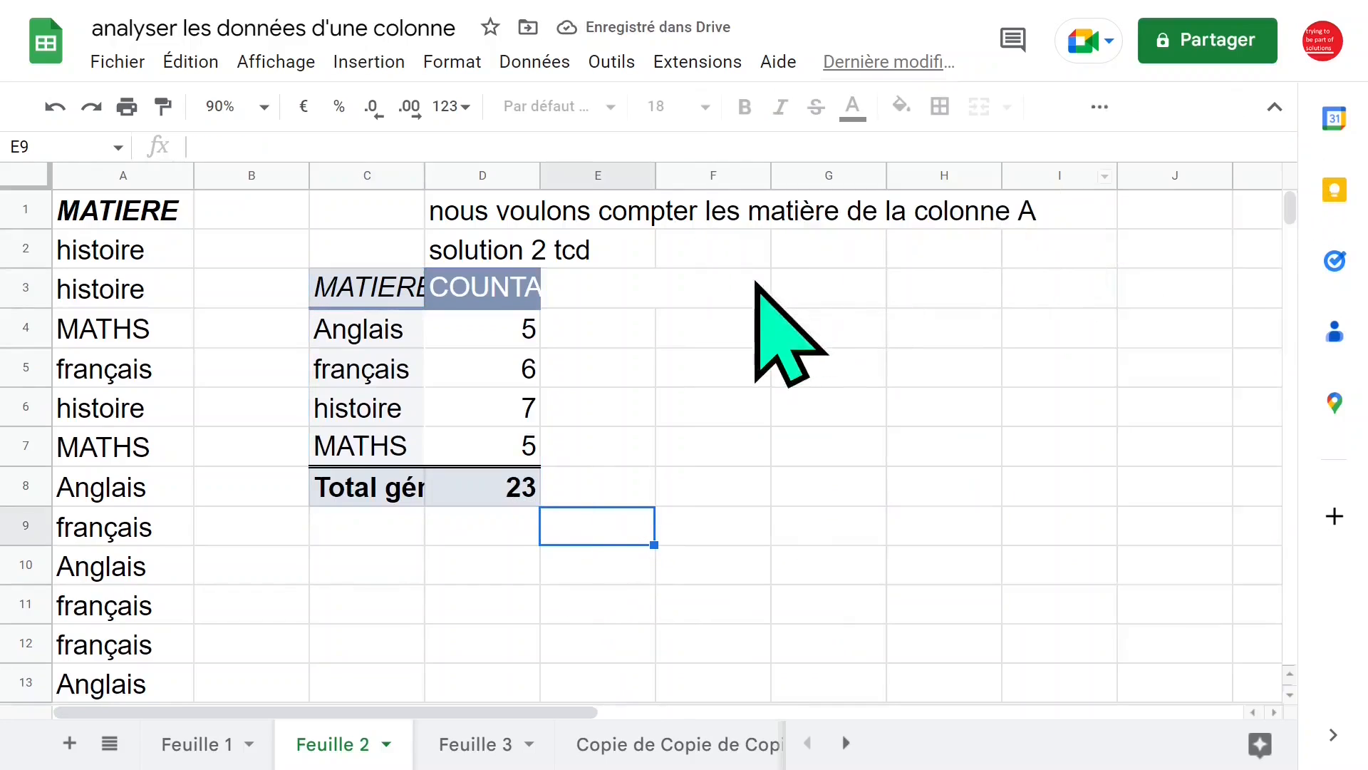
Widen column D so the pivot table's values header fits in full
{"action": "left_click", "coordinate": [452, 292]}
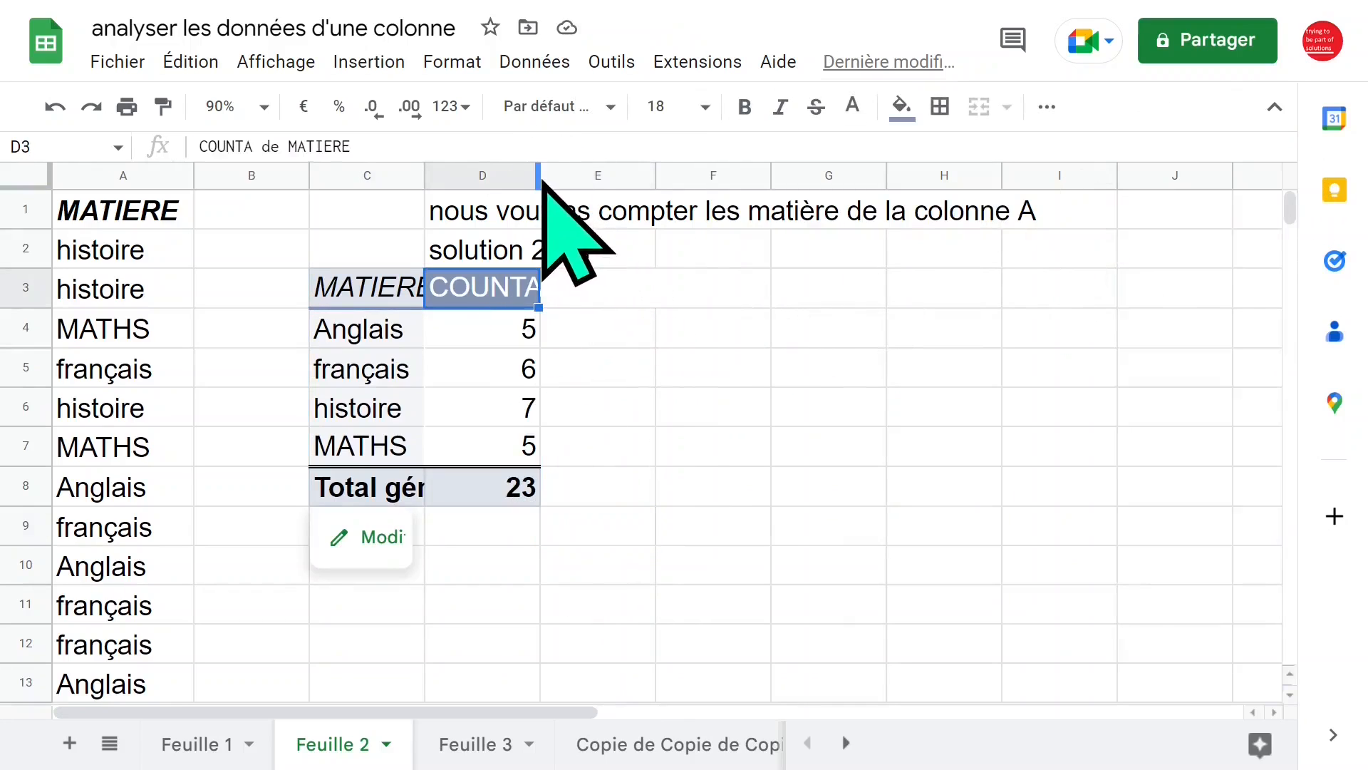
{"action": "left_click_drag", "start_coordinate": [539, 174], "coordinate": [819, 175]}
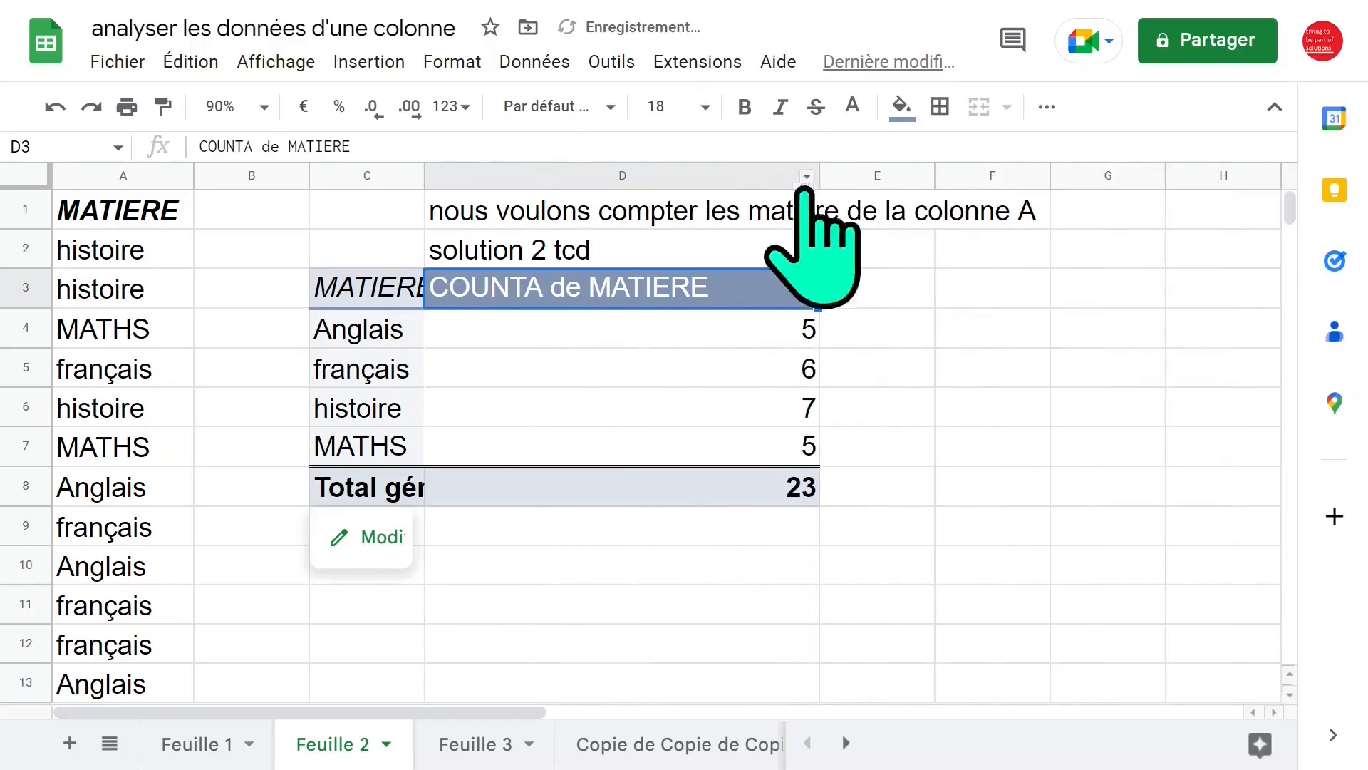
Rename the pivot table's values header in D3 as "effectif"
{"action": "double_click", "coordinate": [611, 296]}
{"action": "left_click_drag", "start_coordinate": [720, 299], "coordinate": [427, 310]}
{"action": "type", "text": "effectif"}
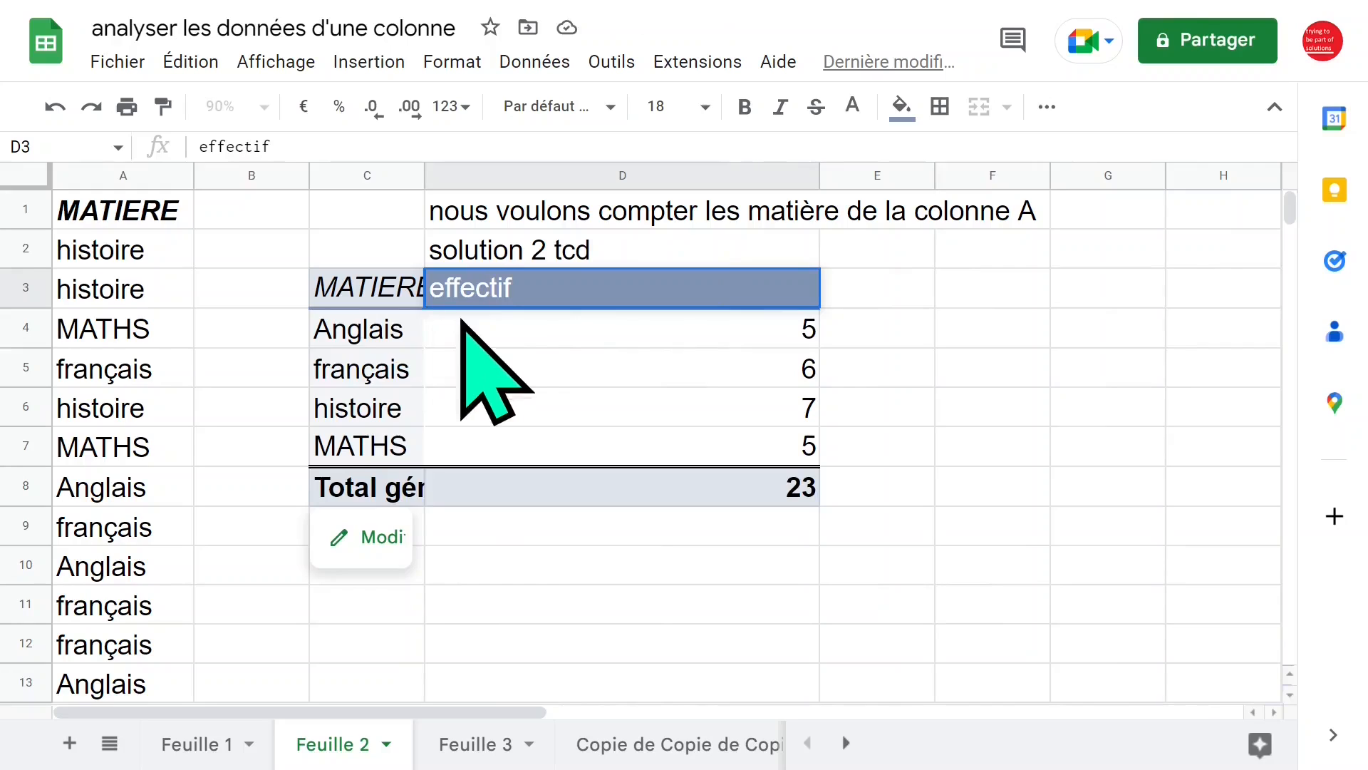
{"action": "key", "text": "Return"}
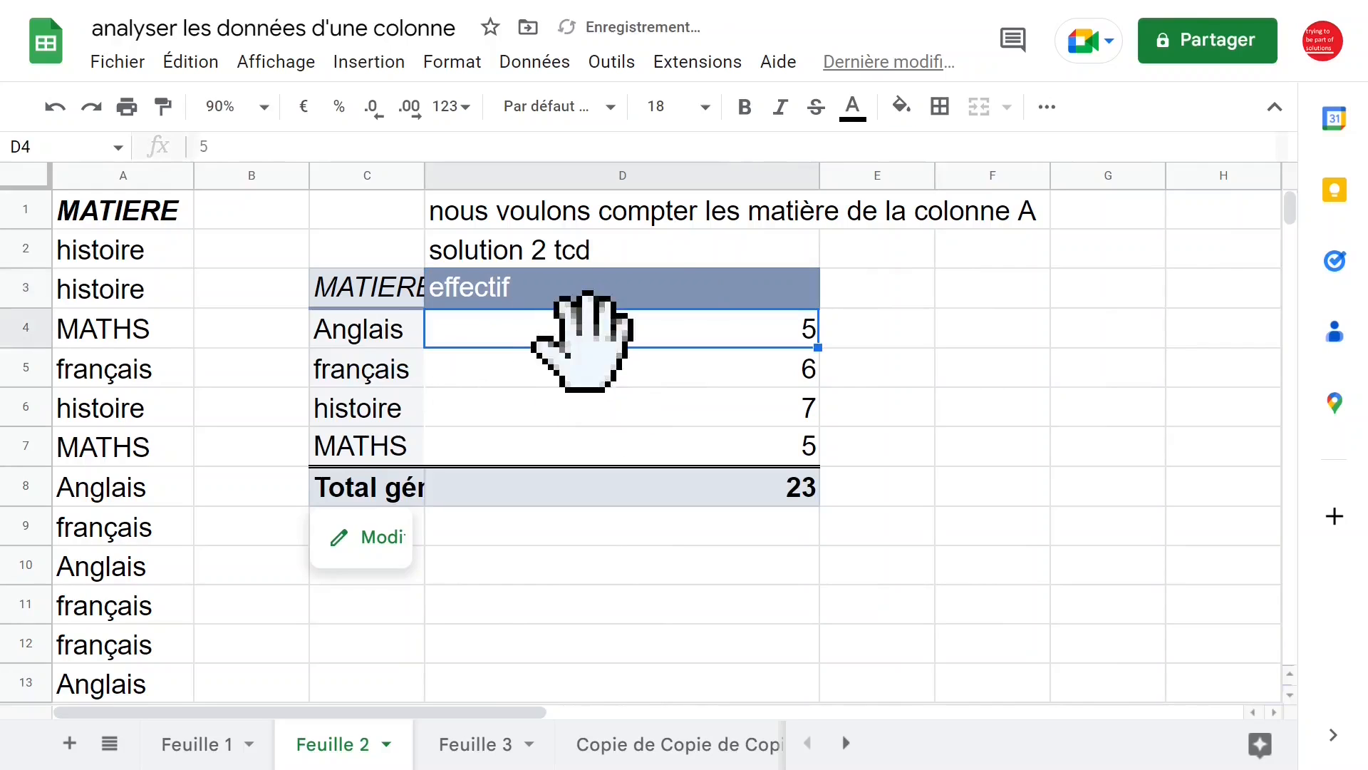
{"action": "left_click_drag", "start_coordinate": [381, 335], "coordinate": [742, 458]}
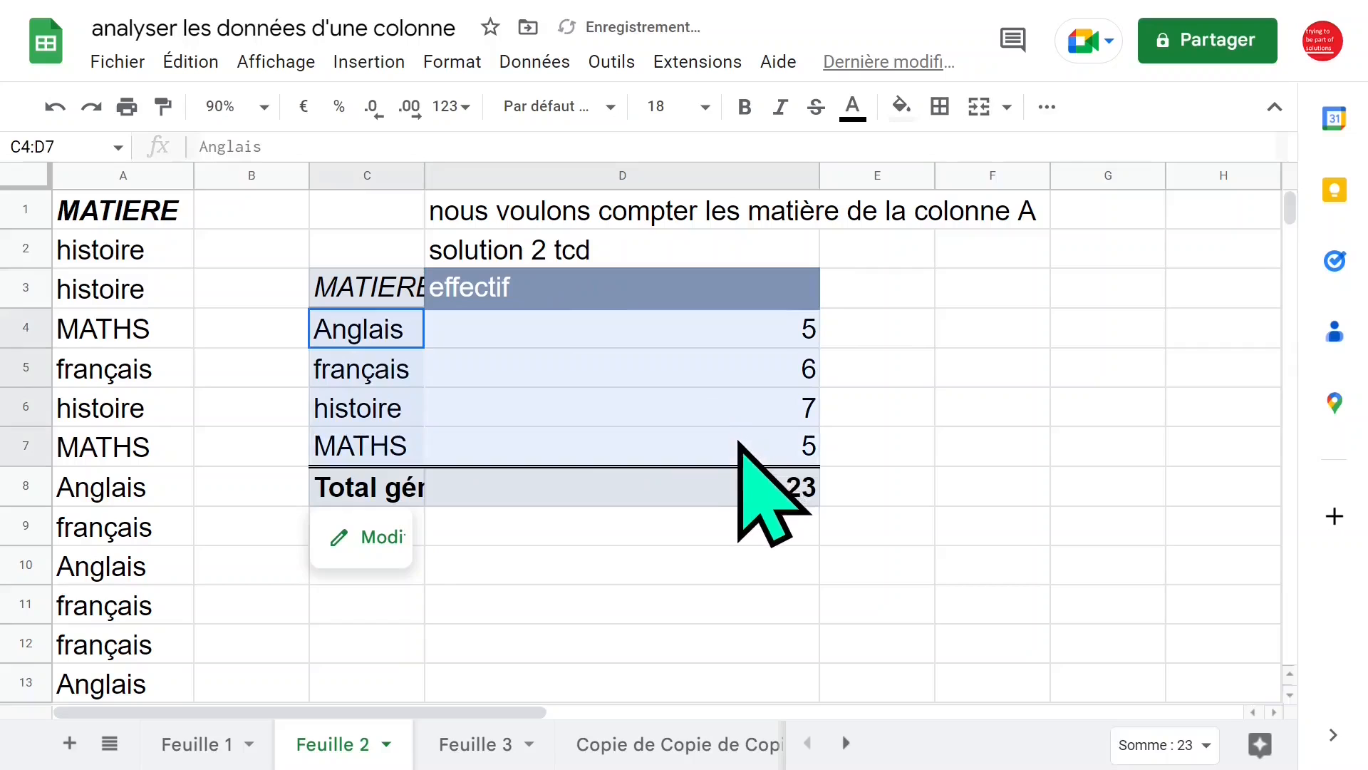
{"action": "left_click", "coordinate": [974, 407]}
On Feuille 3, enter the title "solution 3 sans formules!" in cell D2
{"action": "left_click", "coordinate": [476, 744]}
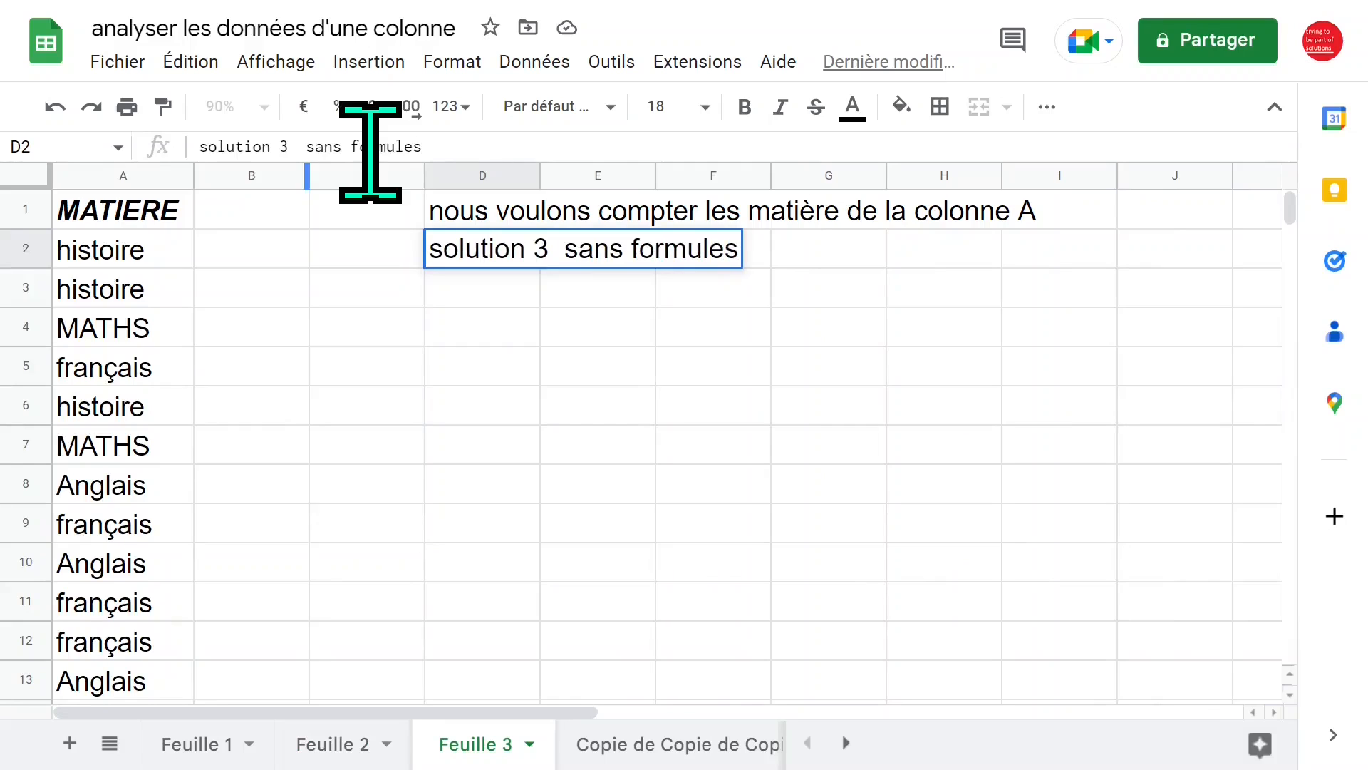
{"action": "left_click", "coordinate": [499, 292]}
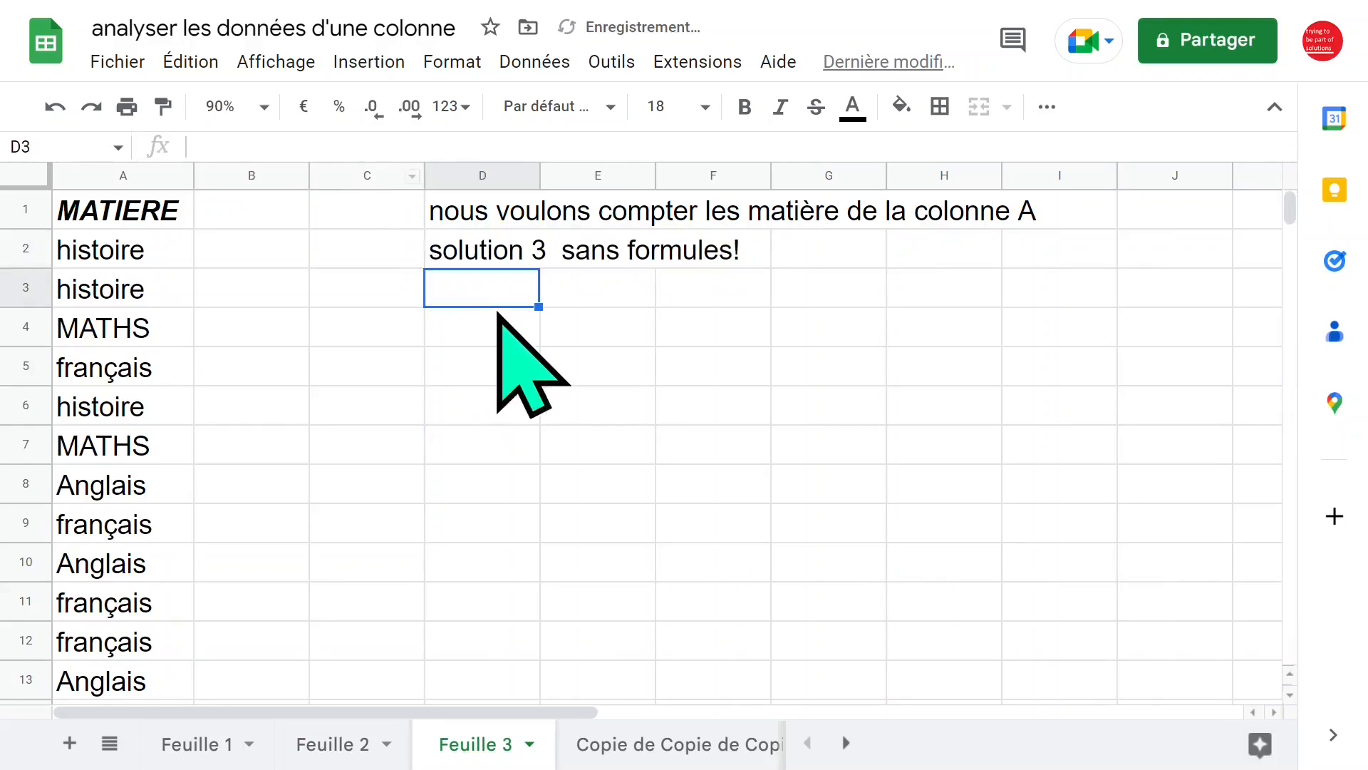
Open the column statistics for the MATIERE column and go through its chart and value frequency table
{"action": "left_click", "coordinate": [64, 317]}
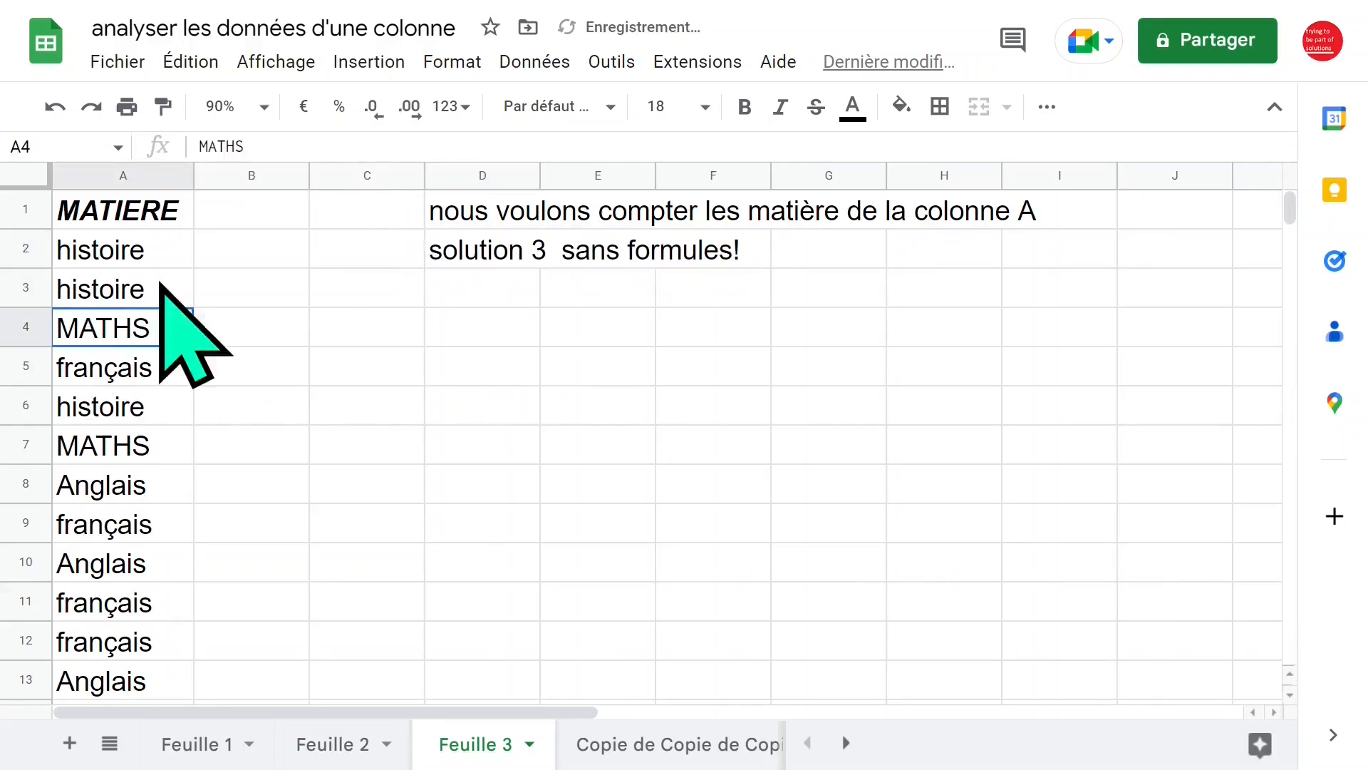
{"action": "left_click", "coordinate": [543, 62]}
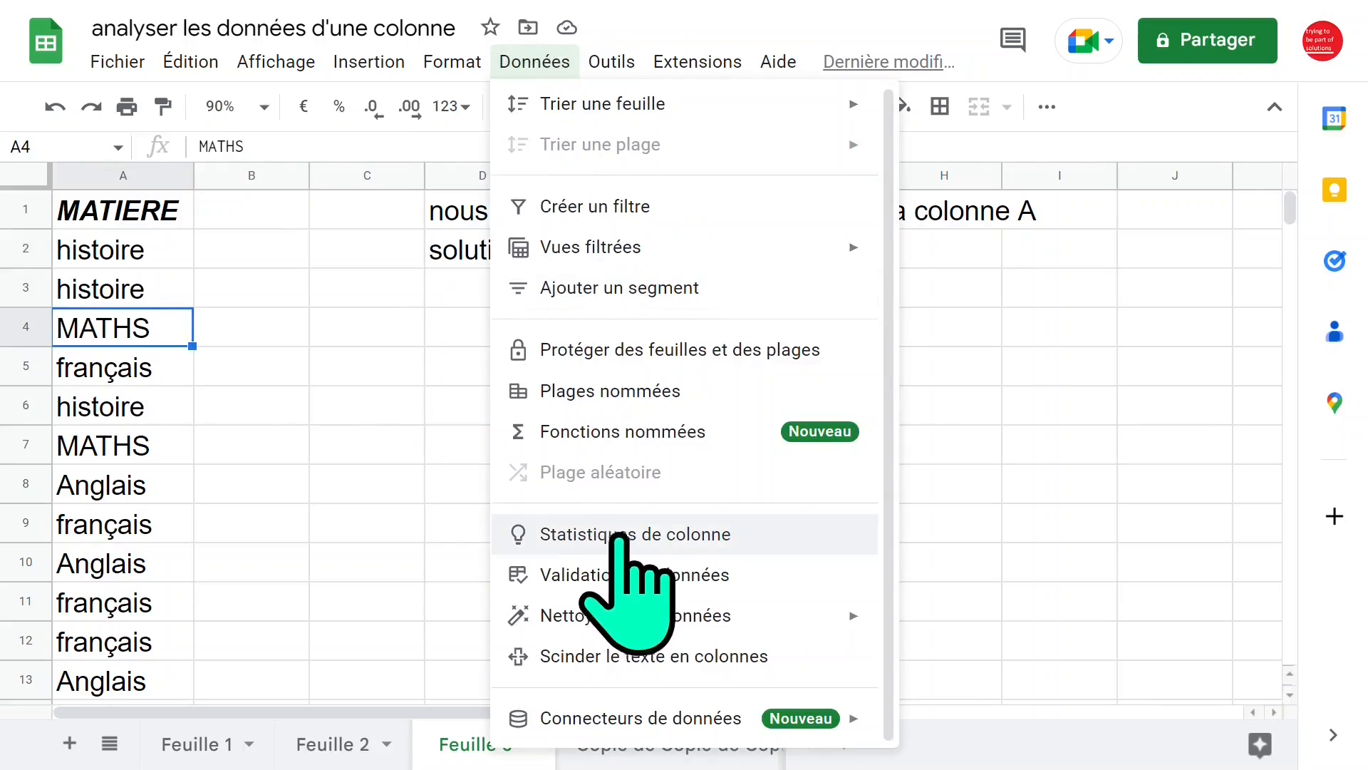
{"action": "left_click", "coordinate": [741, 536]}
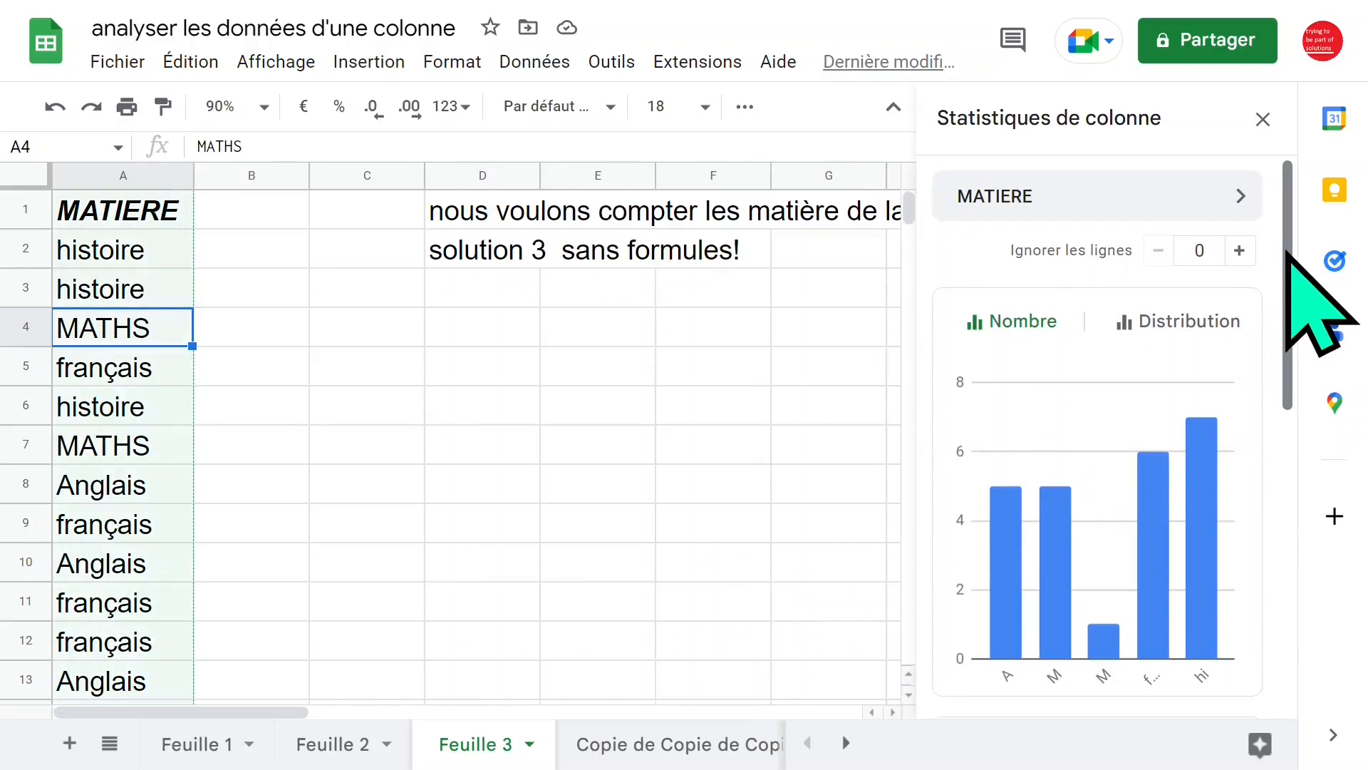
{"action": "left_click_drag", "start_coordinate": [1286, 251], "coordinate": [1287, 490]}
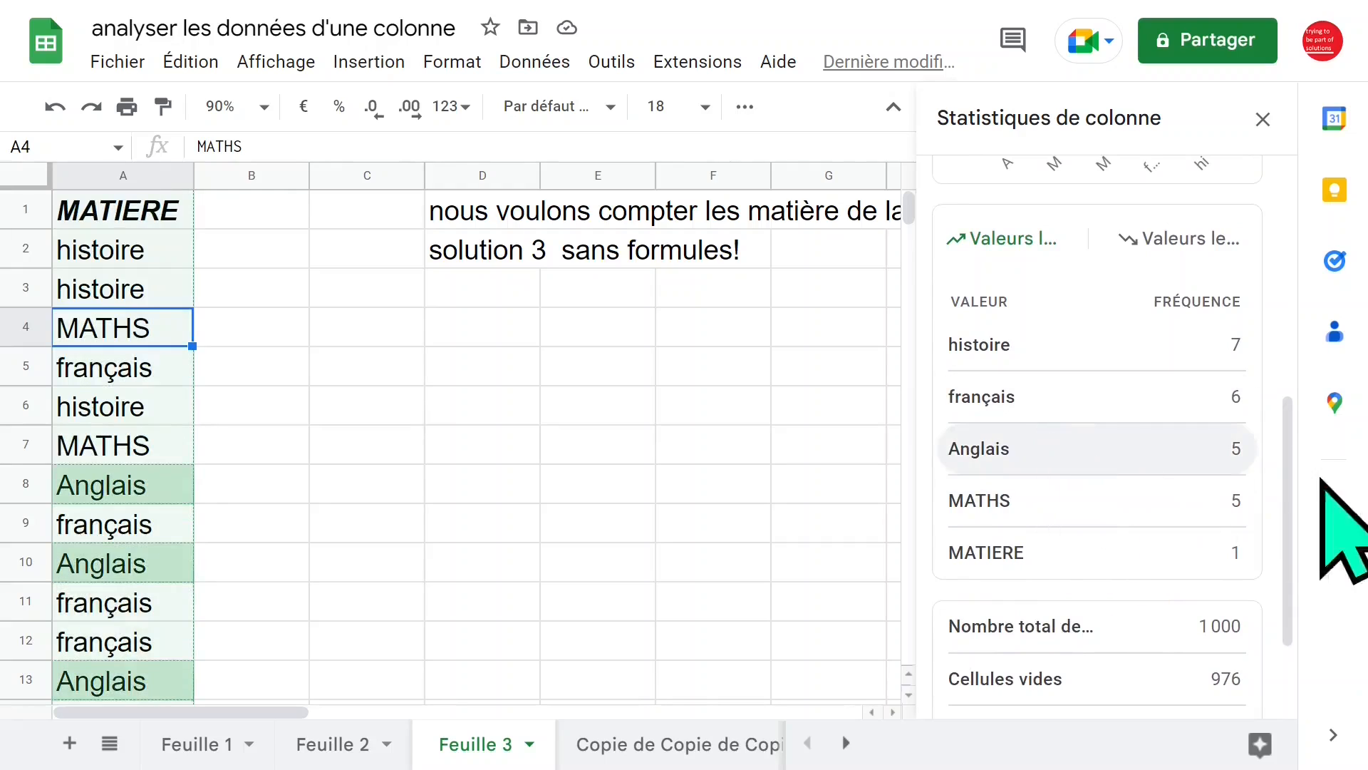
Set the column statistics to ignore 1 row so the header is excluded, and check the value frequency table
{"action": "left_click_drag", "start_coordinate": [1285, 477], "coordinate": [1285, 228]}
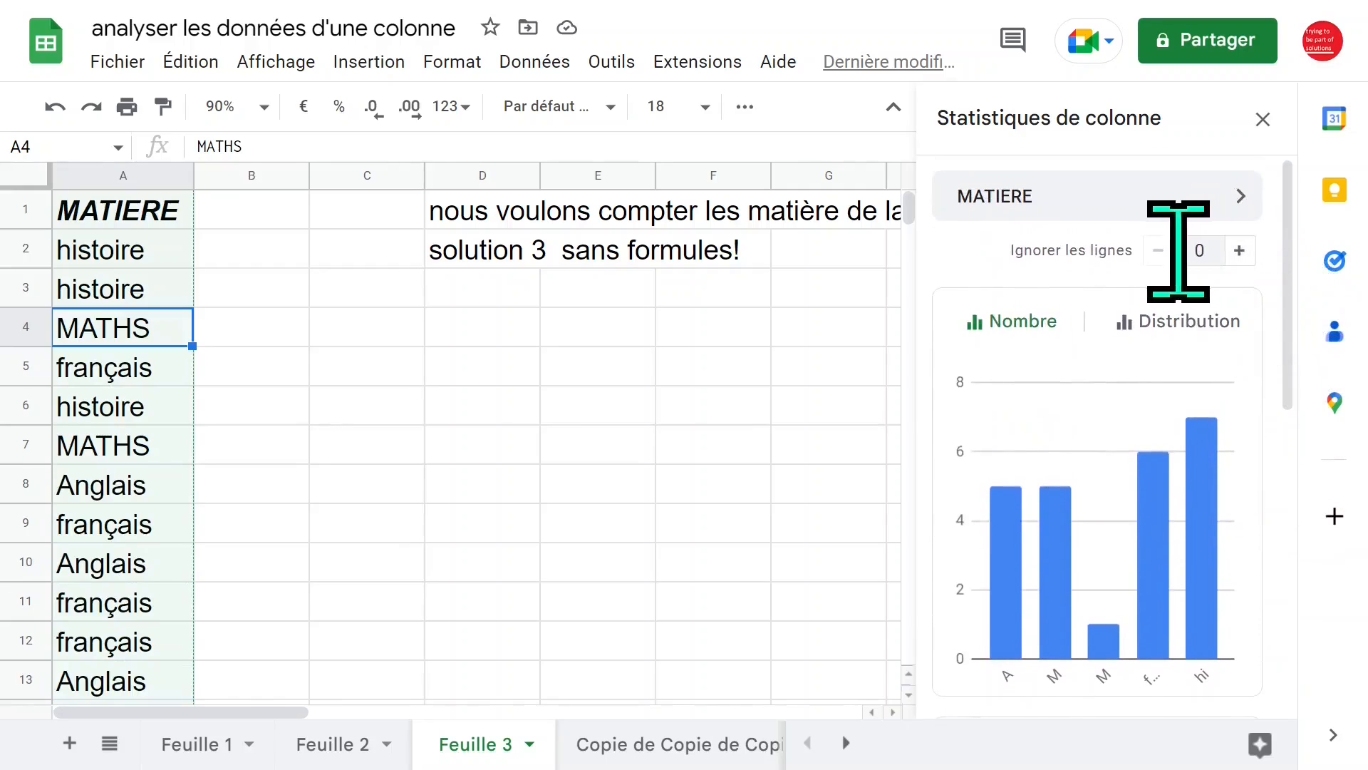
{"action": "left_click", "coordinate": [1240, 250]}
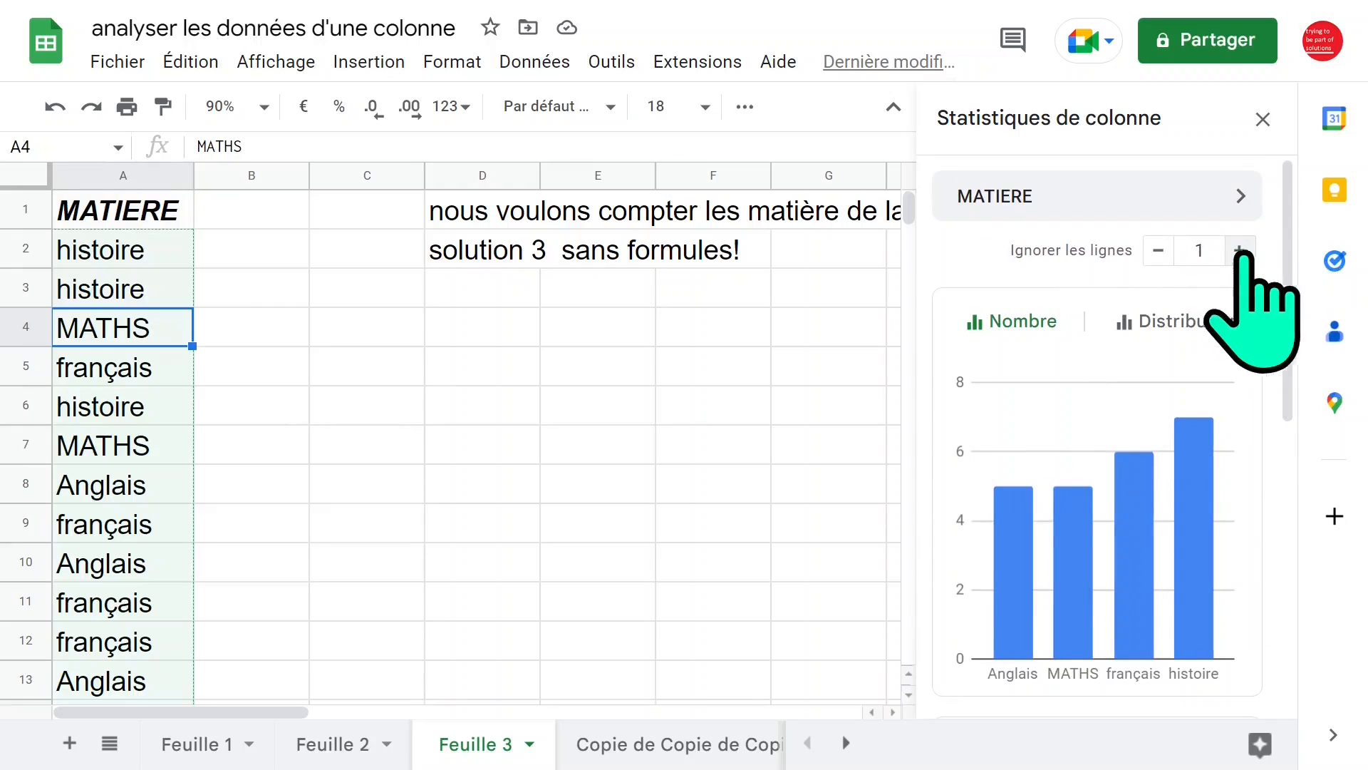
{"action": "left_click_drag", "start_coordinate": [1285, 250], "coordinate": [1293, 481]}
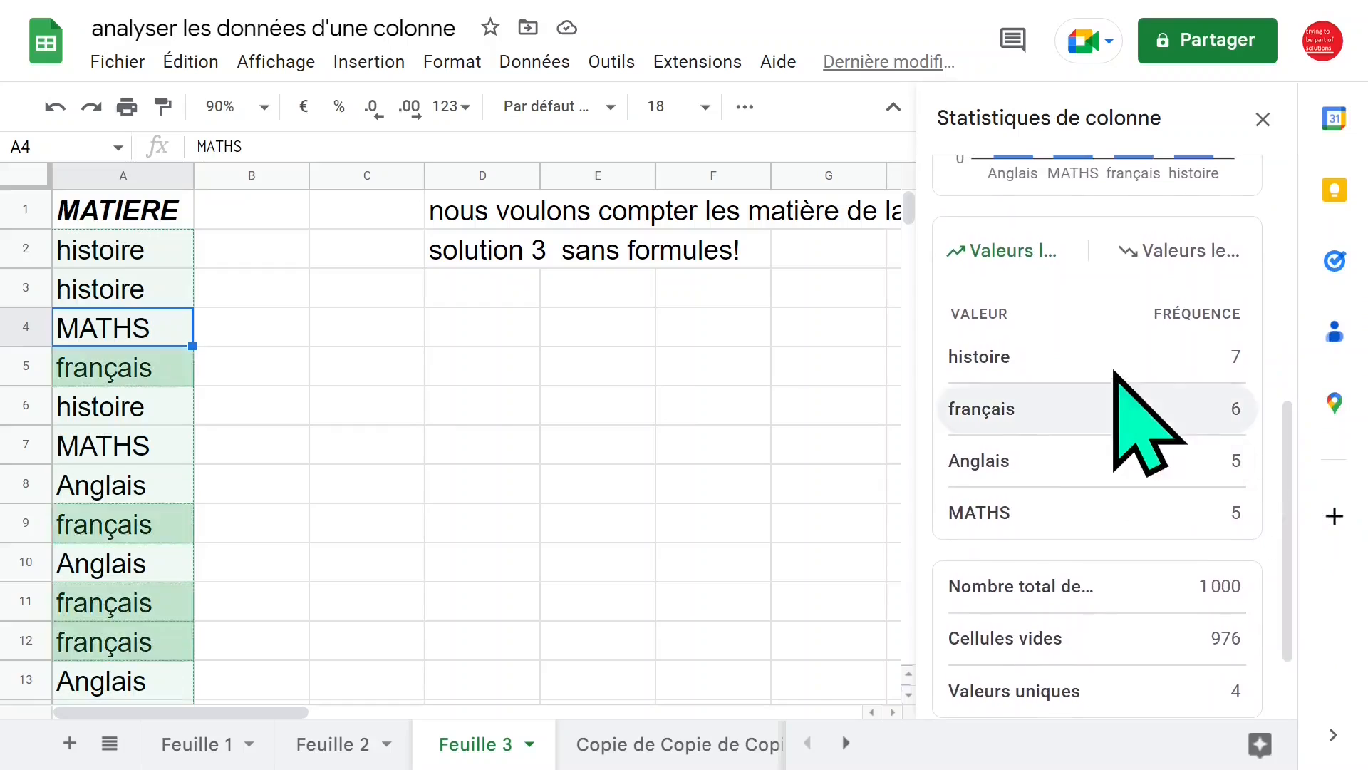